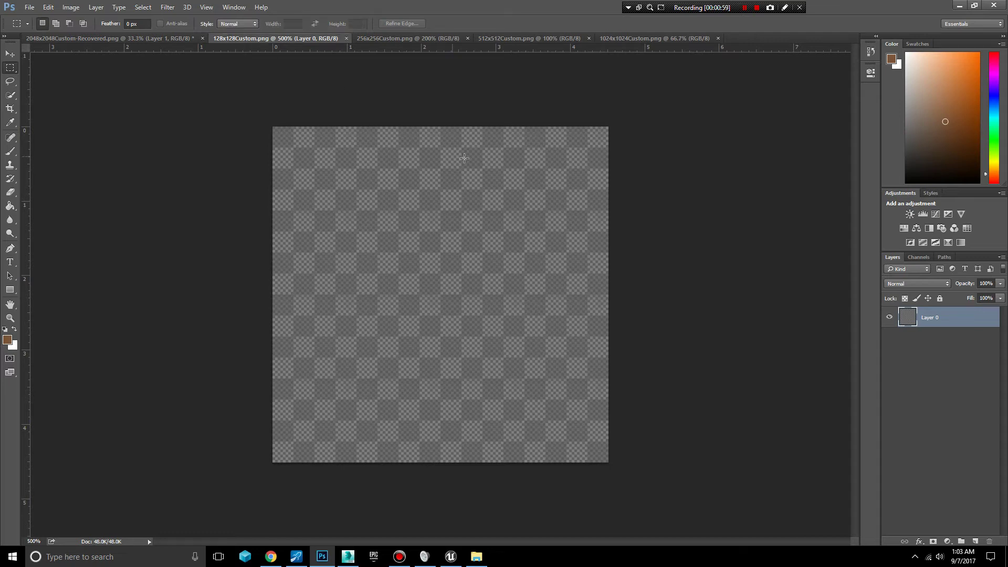
Look through the open 256x256, 512x512, 1024x1024 and 2048x2048 custom lightmap template images
left_click(395, 39)
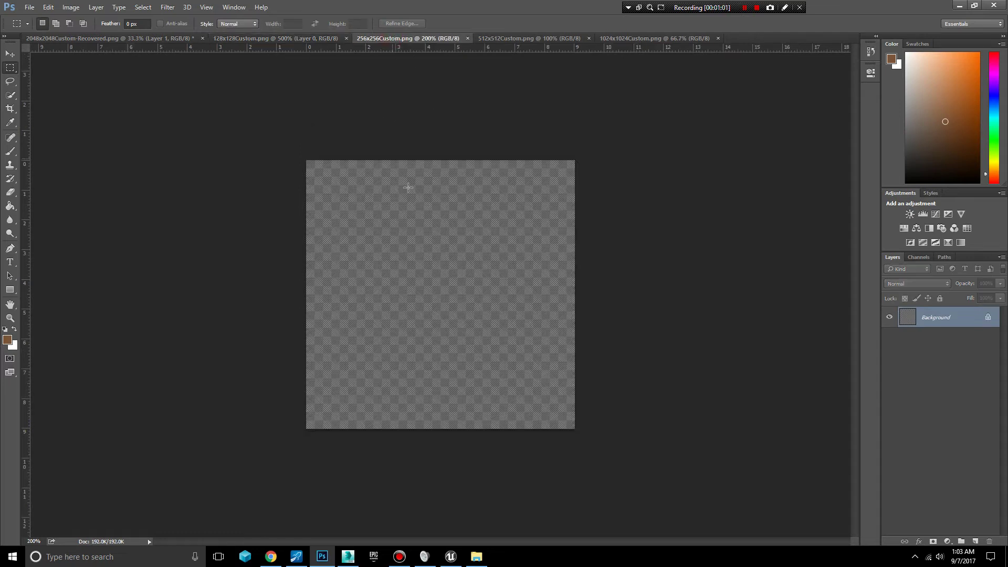
left_click(524, 38)
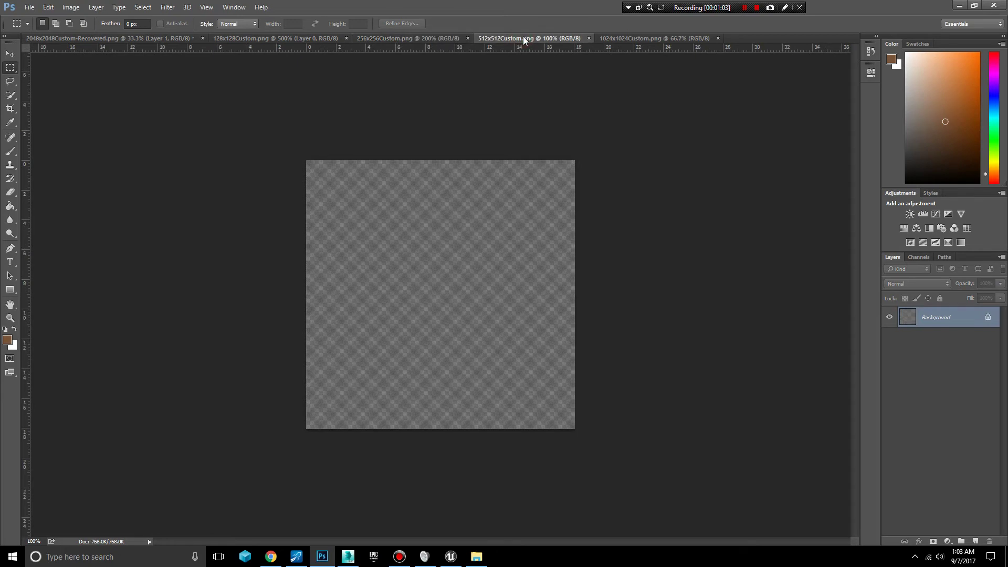
left_click(629, 38)
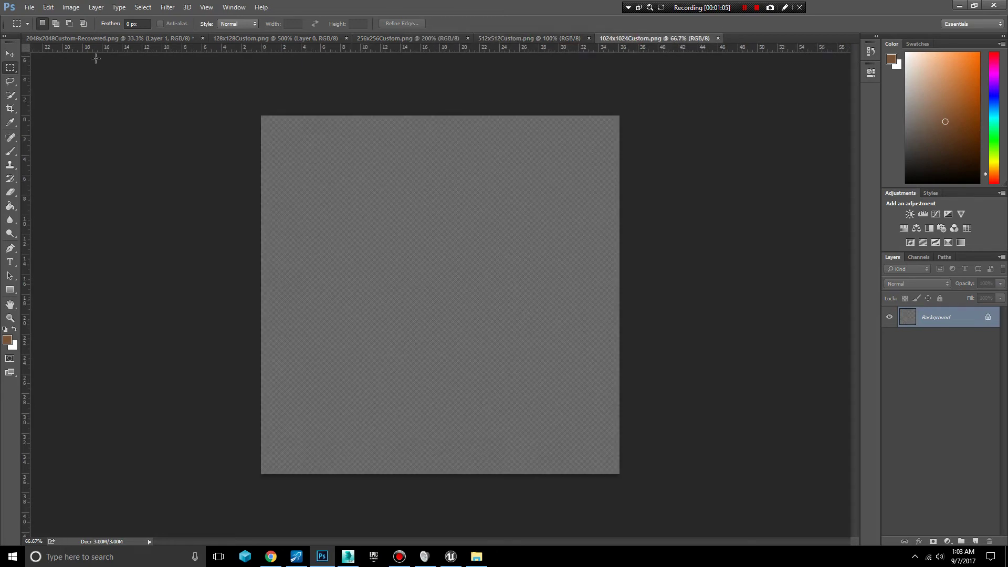
left_click(88, 39)
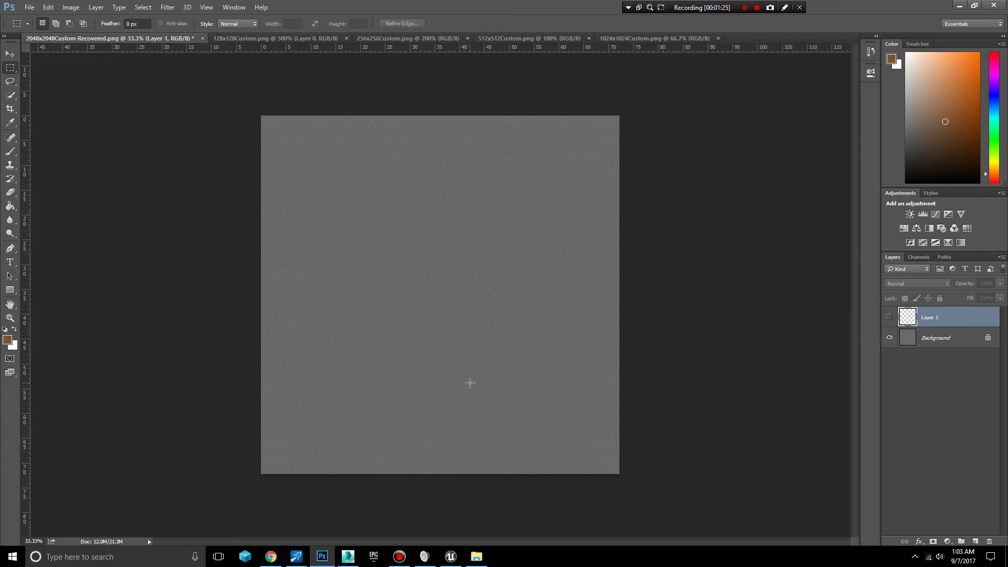
Switch to 3ds Max and examine the modular wall's trim, base corner and back side
left_click(348, 557)
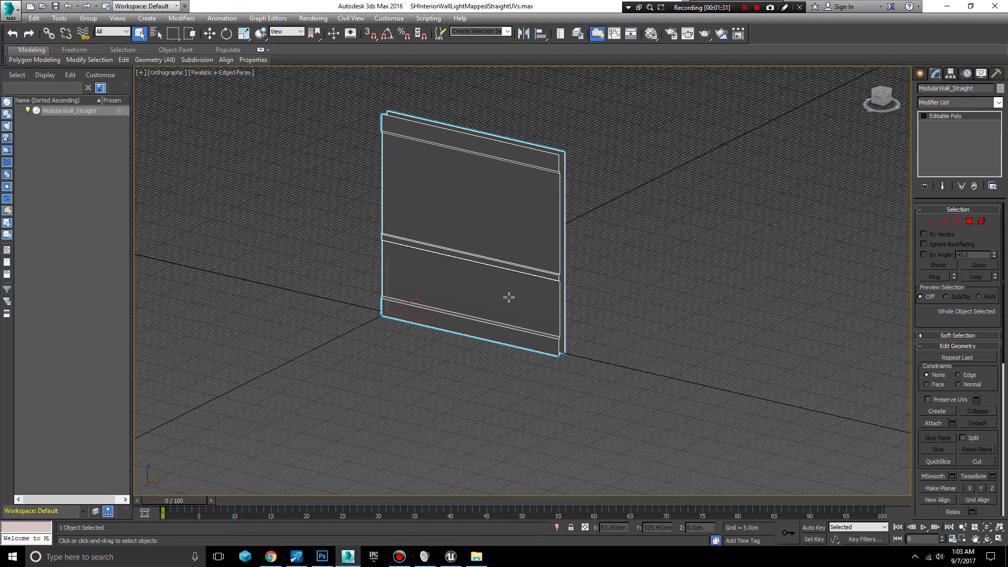
middle_click_drag(508, 297, 580, 344)
scroll(401, 341, "up", 3)
scroll(495, 372, "up", 2)
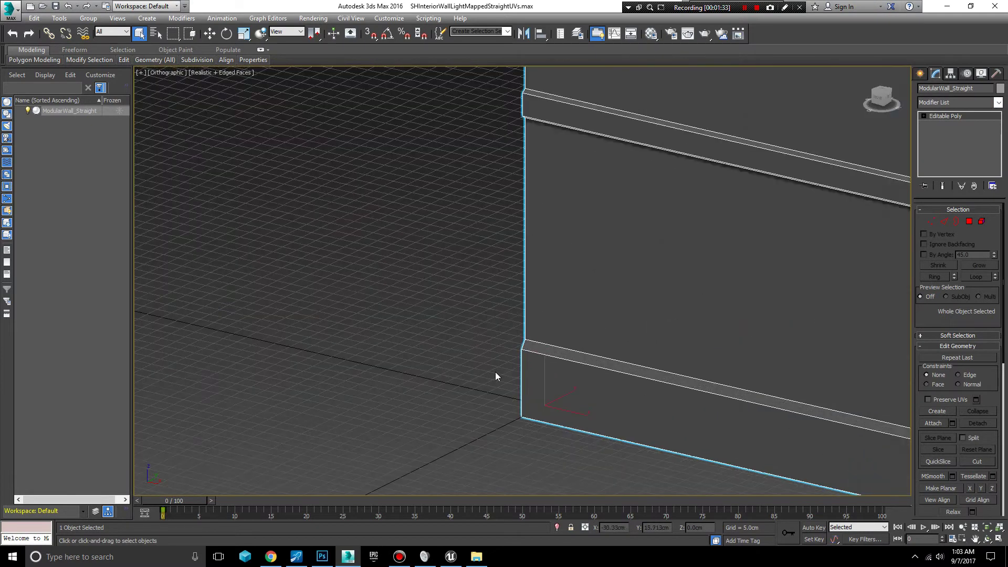
middle_click_drag(534, 384, 535, 200, "alt")
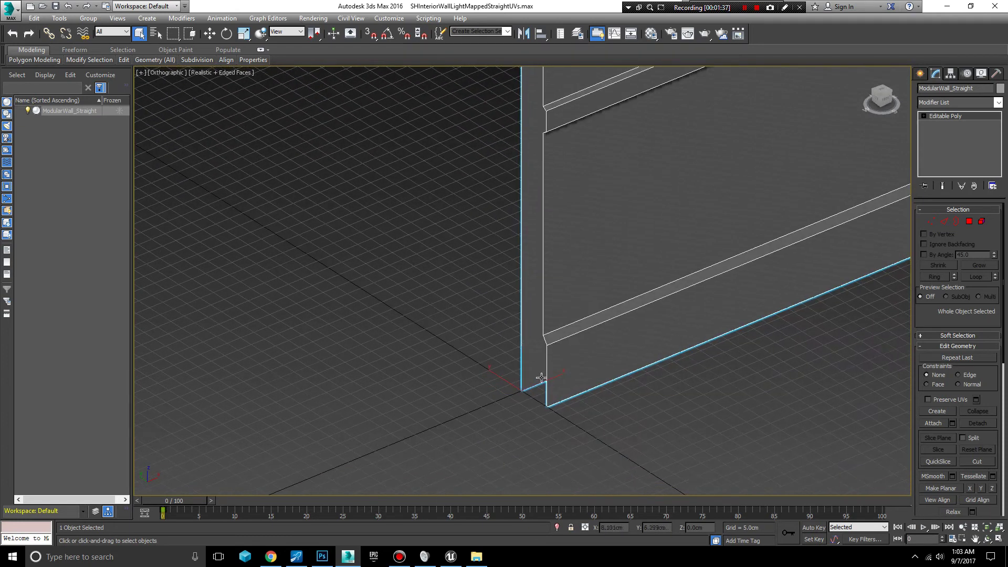
scroll(599, 360, "down", 4)
middle_click_drag(605, 327, 544, 378)
scroll(546, 367, "down", 2)
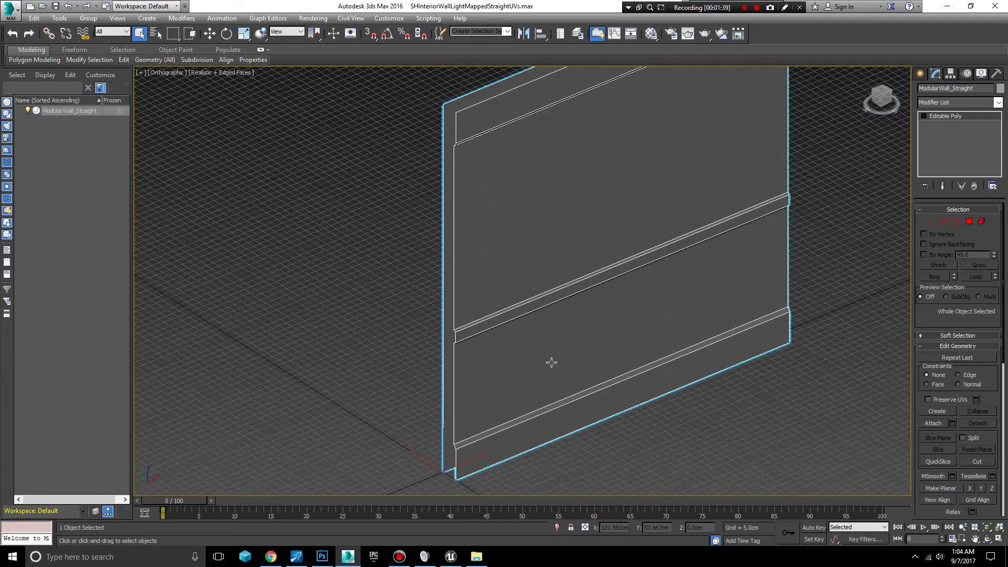
scroll(641, 294, "up", 2)
middle_click_drag(567, 325, 563, 328)
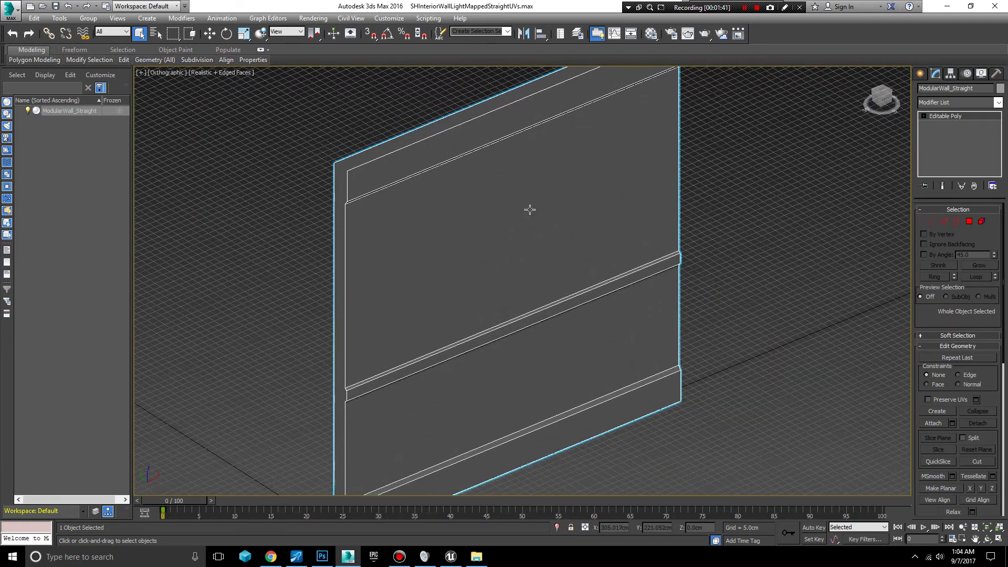
Add an Unwrap UVW modifier to the straight wall and open its UV editor in polygon selection mode
left_click(998, 103)
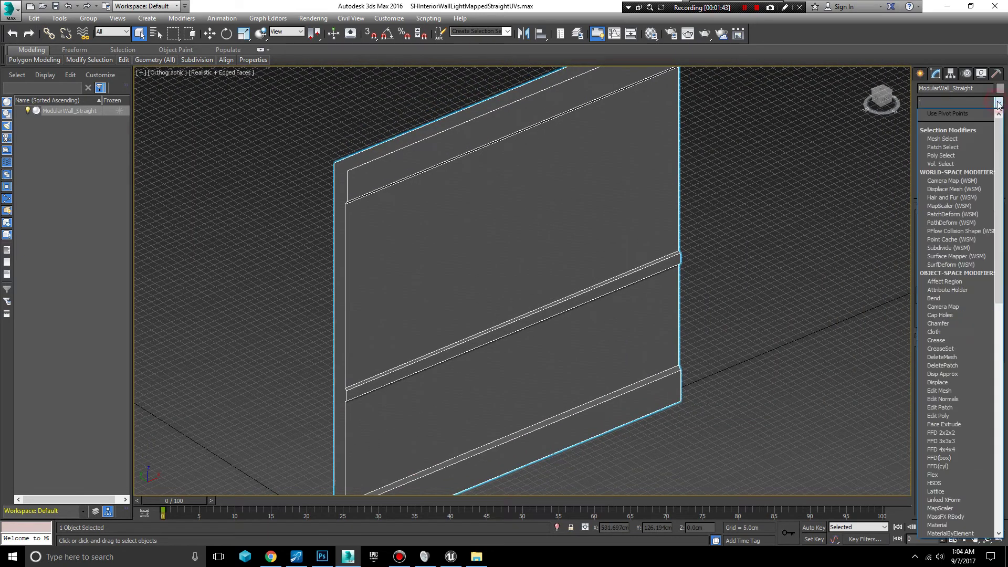
scroll(956, 315, "down", 15)
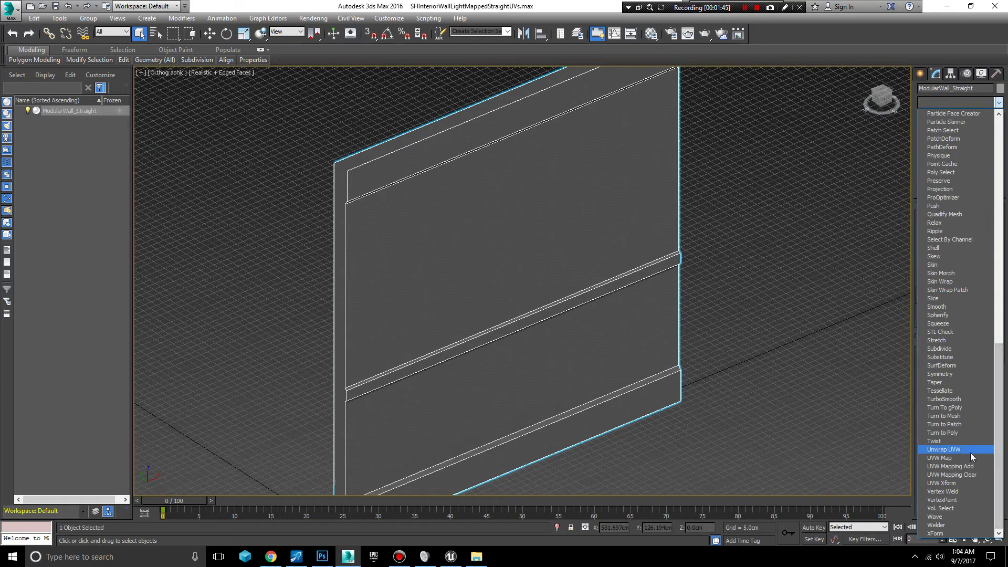
left_click(945, 450)
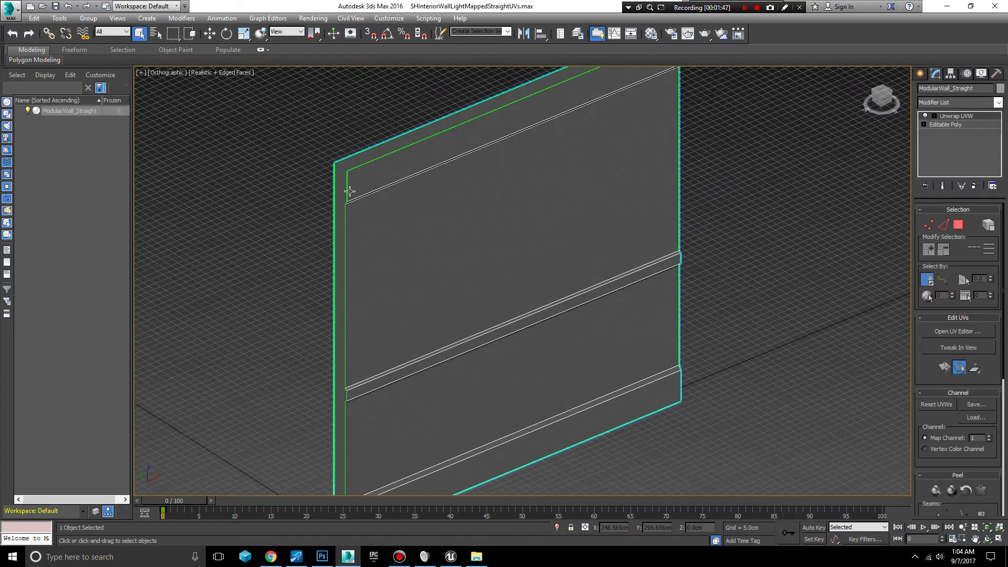
left_click(959, 225)
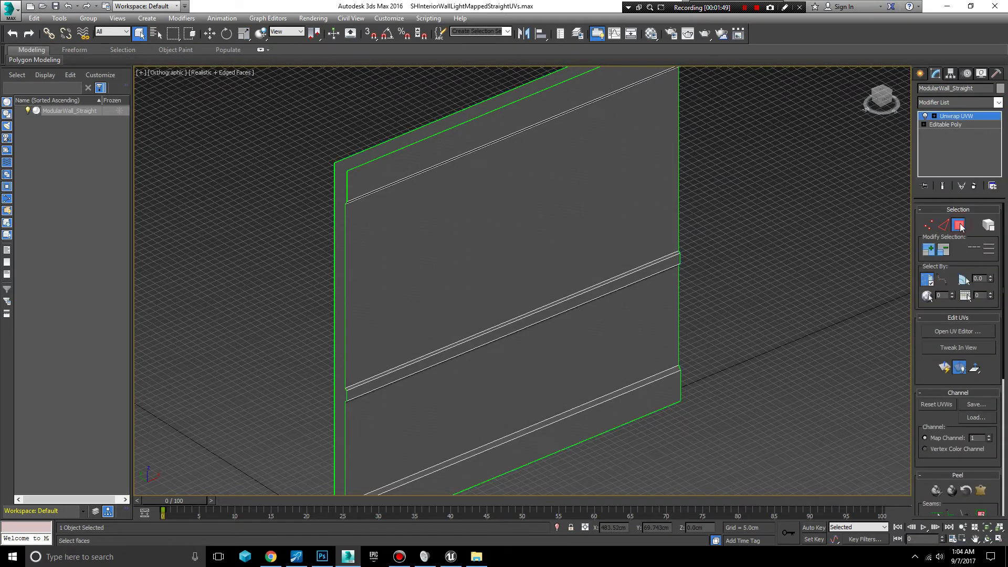
left_click(960, 331)
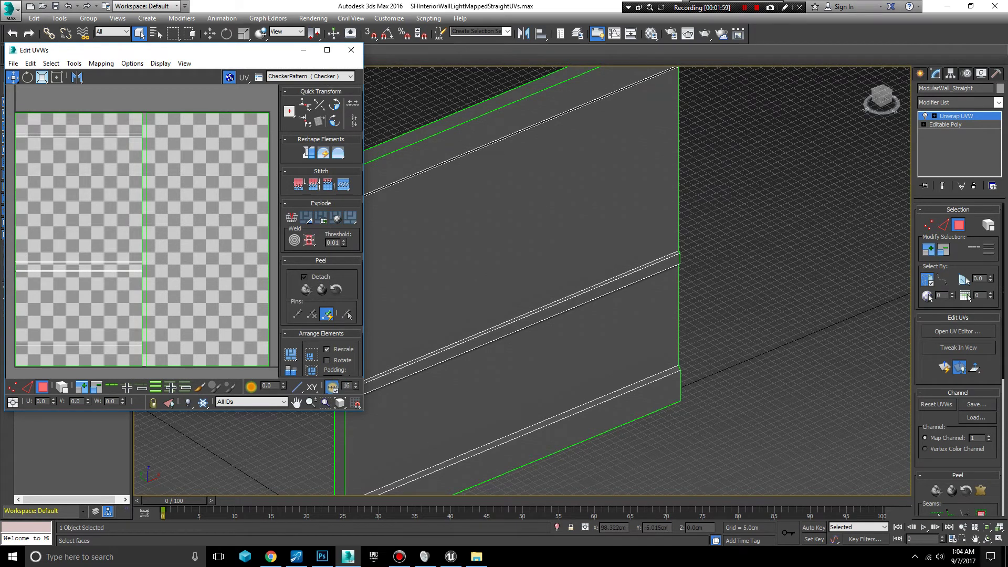
Load the 2048x2048Custom bitmap from the Lightmap Templates folder as the UV editor's background texture
left_click(315, 78)
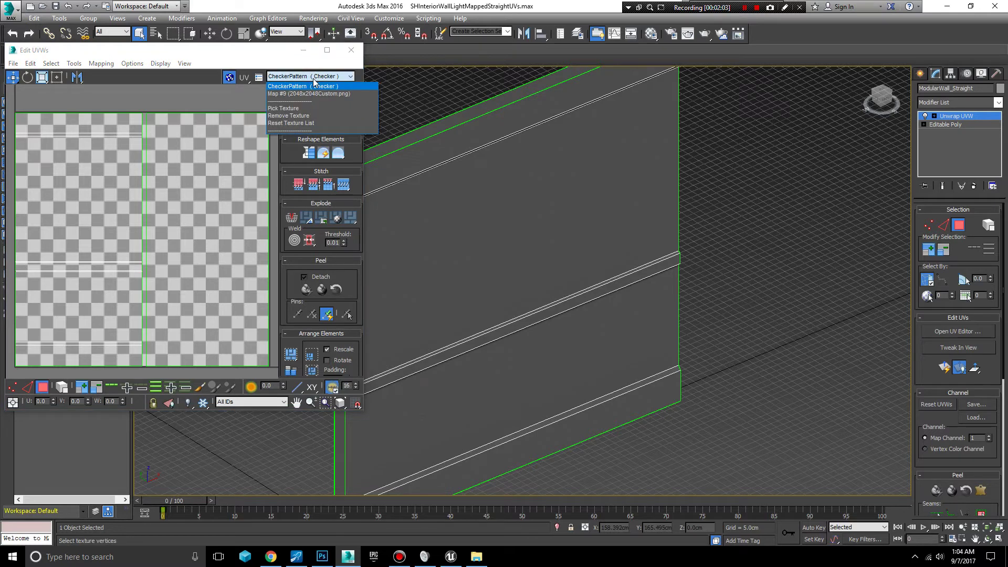
left_click(284, 109)
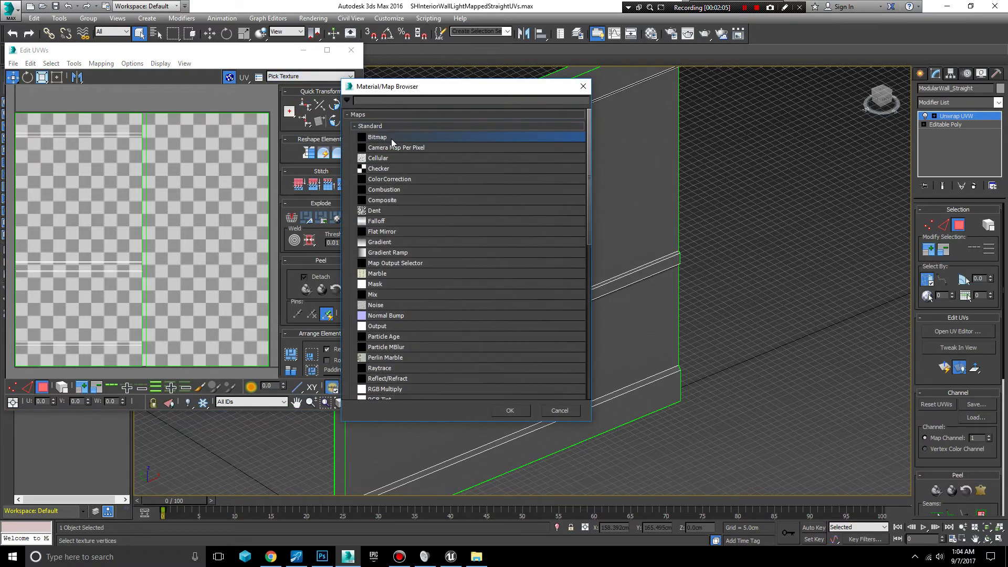
left_click(516, 411)
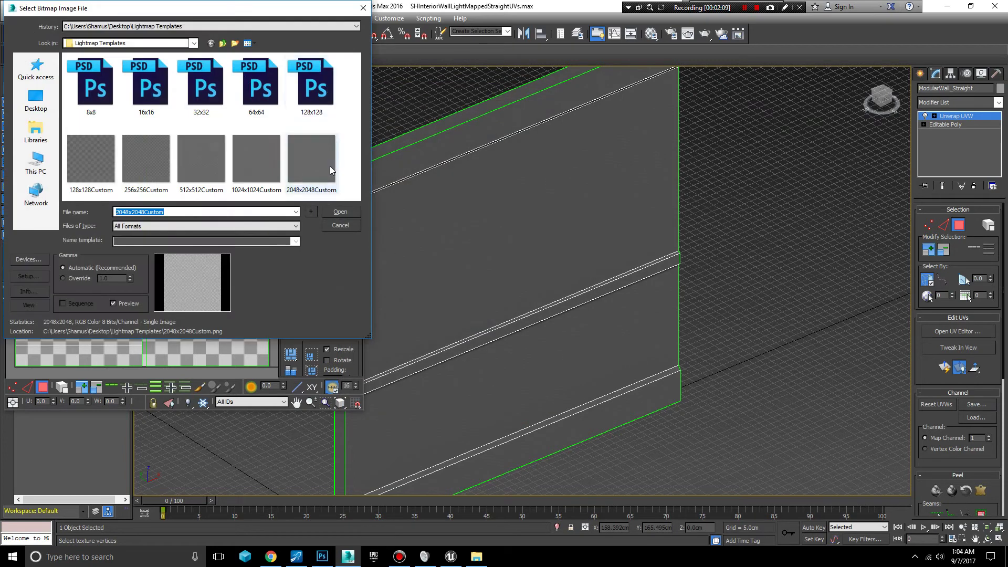
double_click(318, 160)
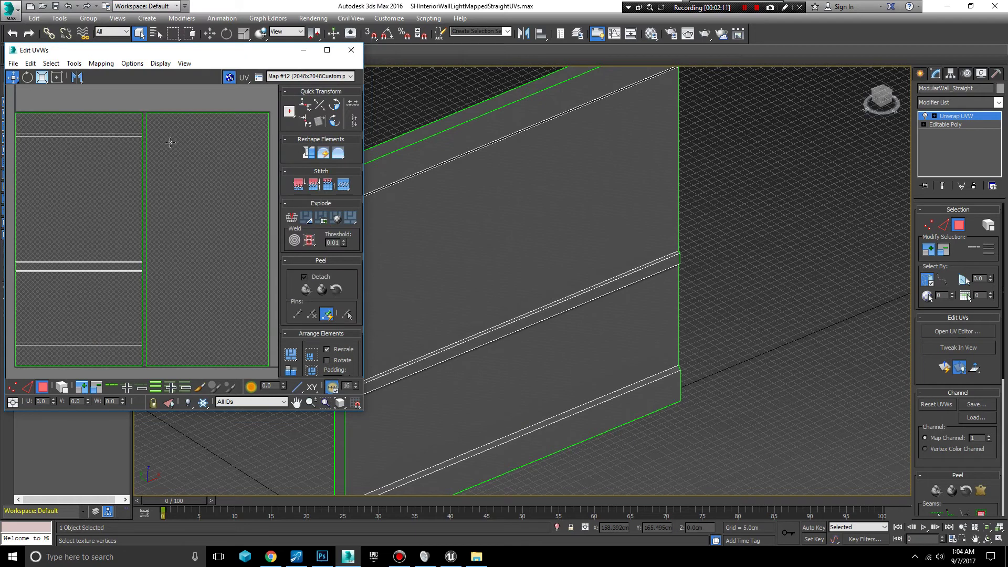
Turn on Pixel Snap in the UV editor
scroll(189, 231, "up", 4)
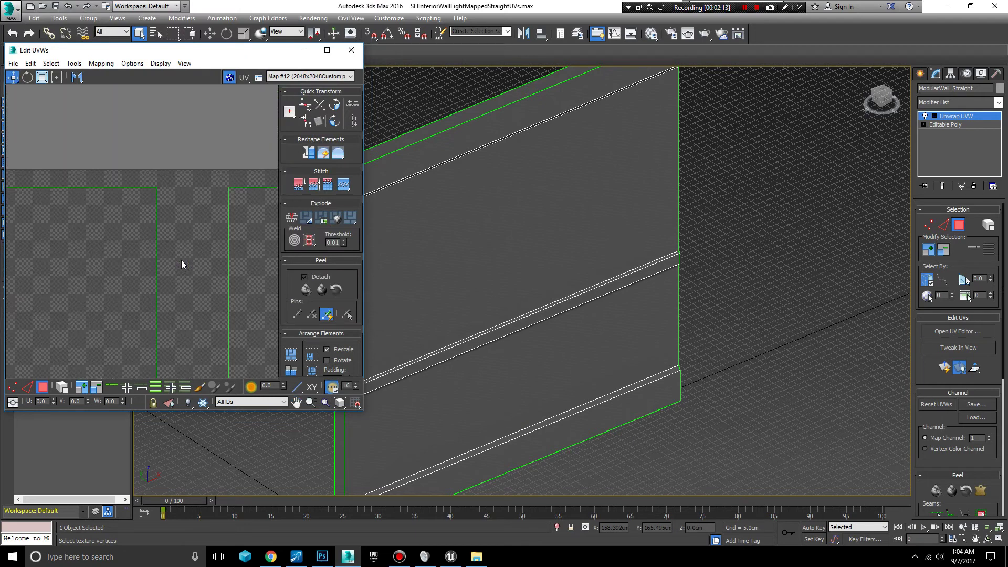
middle_click_drag(189, 216, 77, 252)
scroll(104, 253, "up", 1)
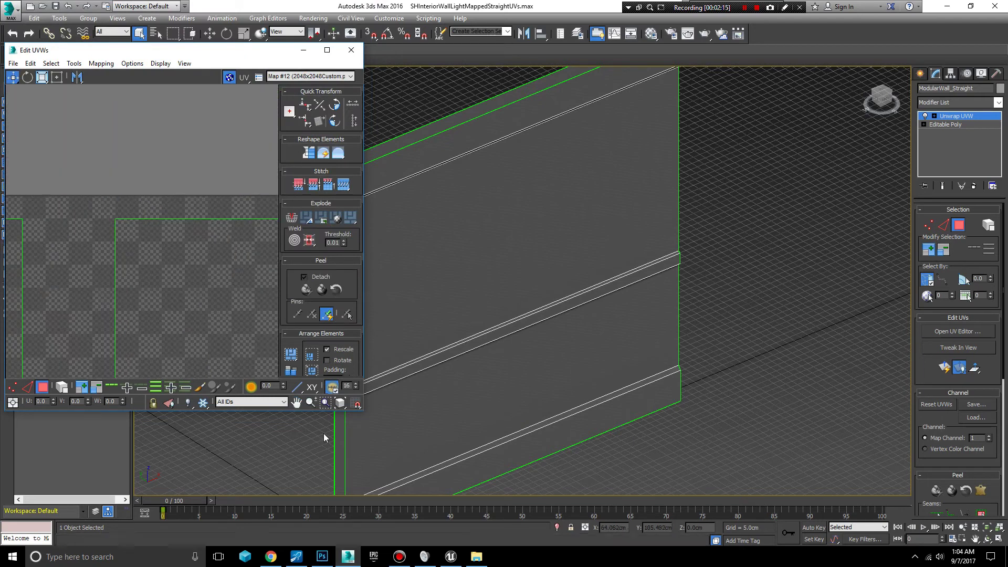
left_click(357, 403)
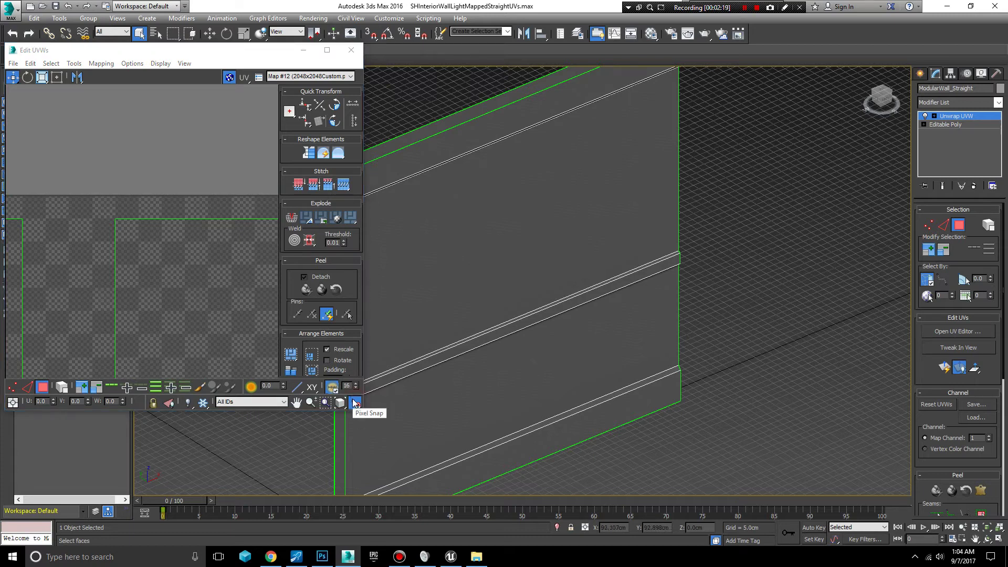
left_click(356, 404)
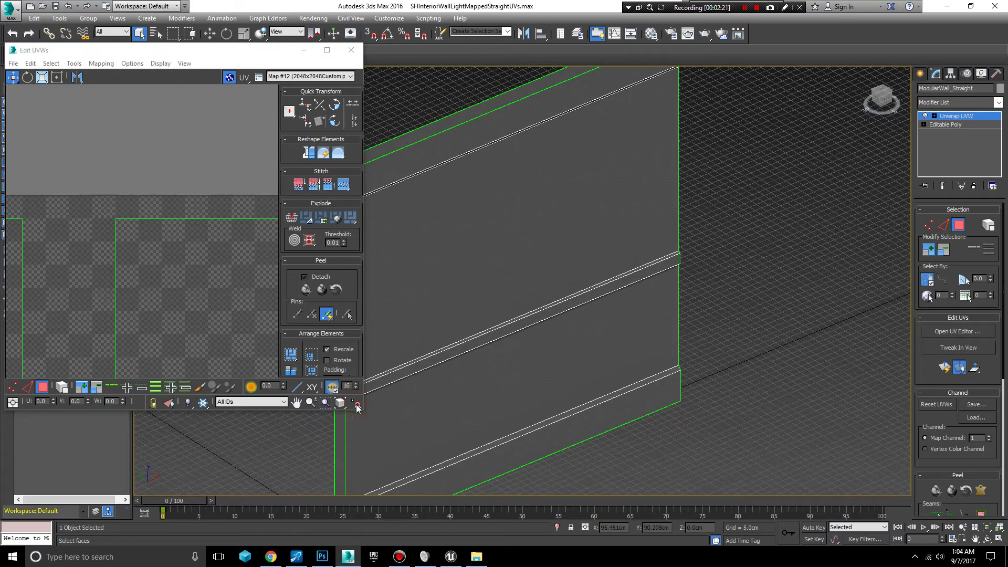
left_click(358, 407)
left_click(357, 404)
left_click_drag(357, 407, 357, 419)
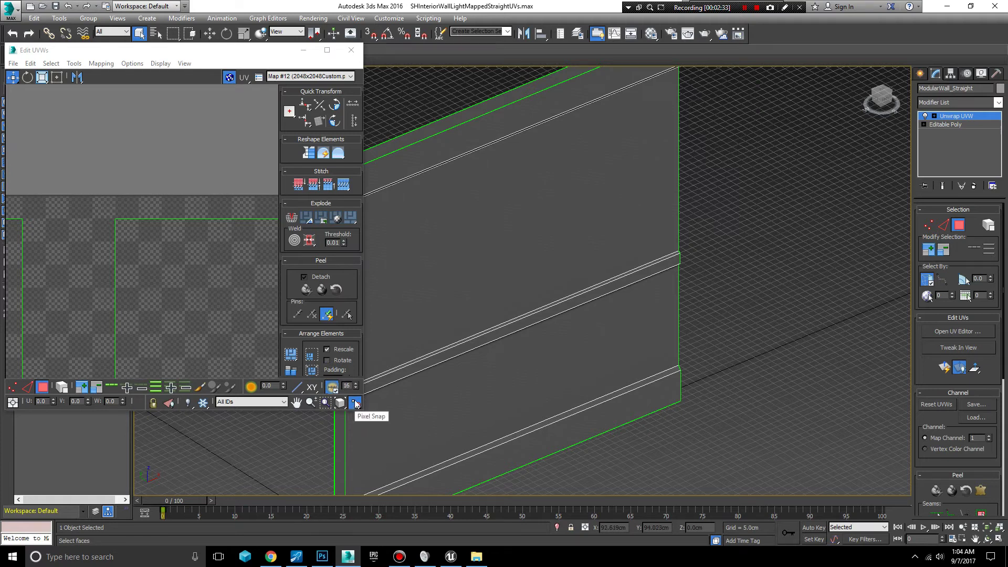
Select the right-hand UV shell and nudge it along the template's pixel grid
left_click(151, 234)
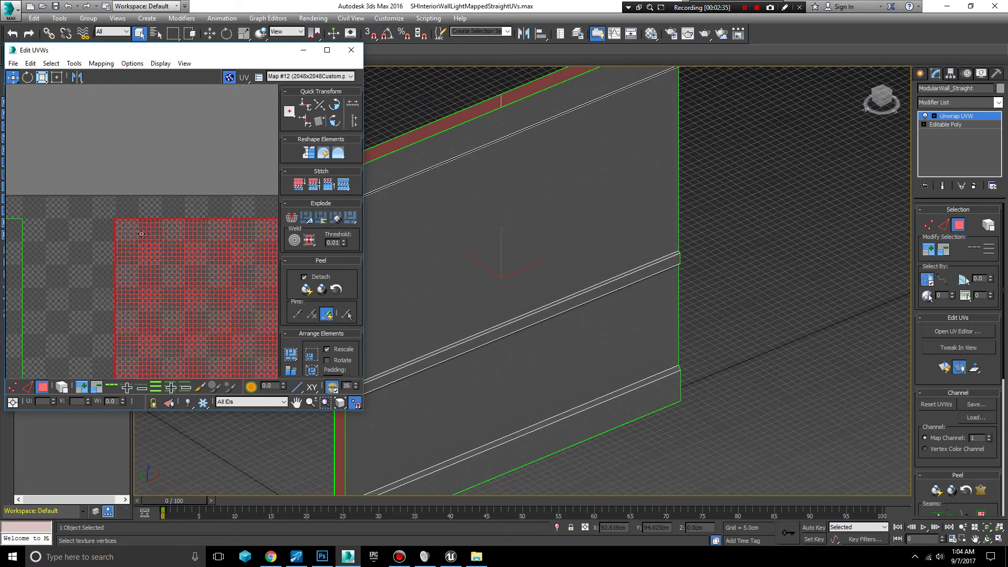
scroll(138, 233, "up", 3)
scroll(114, 216, "up", 3)
middle_click_drag(109, 213, 220, 282)
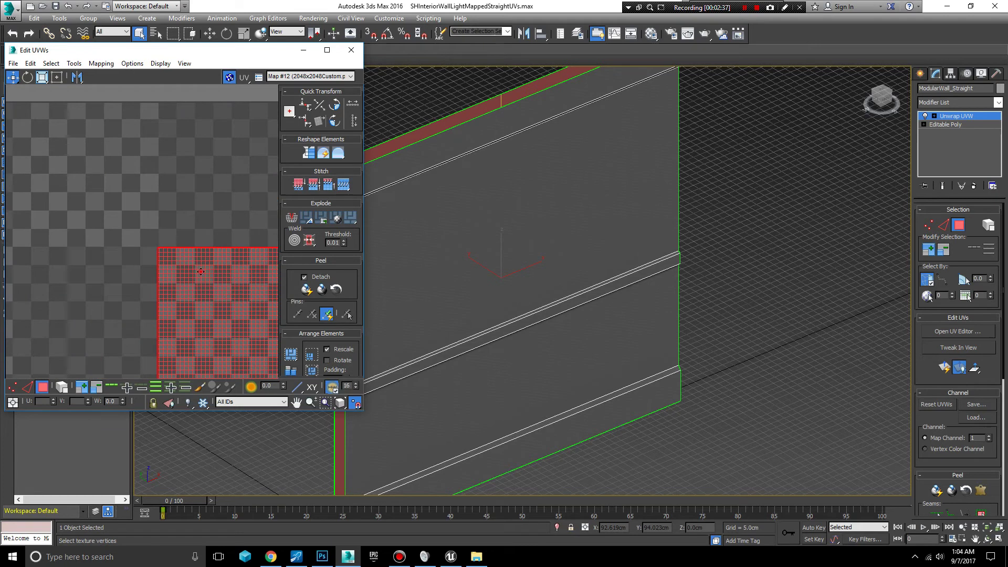
mouse_move(200, 271)
left_mouse_down()
mouse_move(188, 253)
mouse_move(169, 287)
mouse_move(197, 323)
mouse_move(219, 288)
mouse_move(203, 270)
left_mouse_up()
Examine the pixel gap between the two large UV shells and their margin to the texture's upper edge
scroll(206, 288, "down", 4)
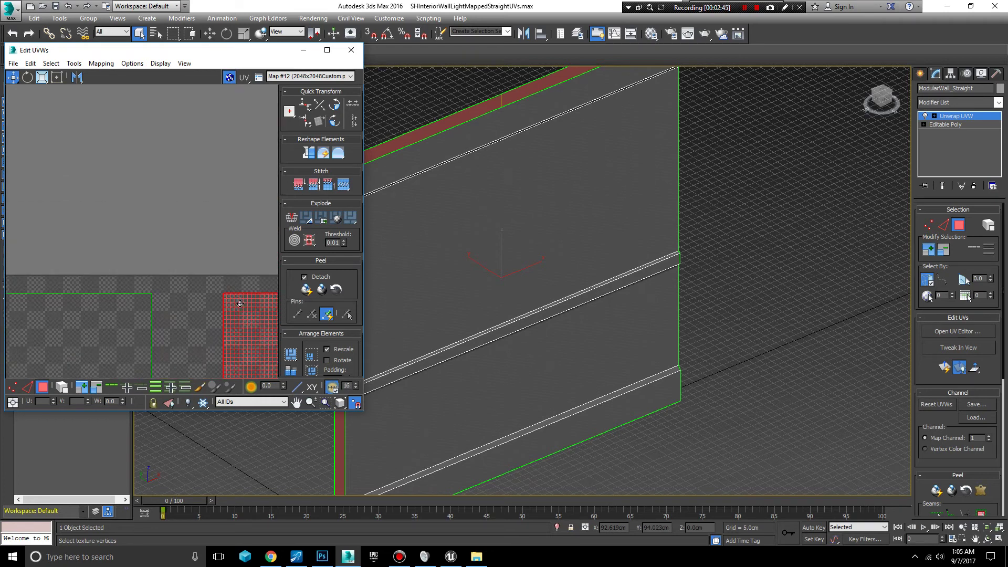
middle_click_drag(236, 295, 166, 206)
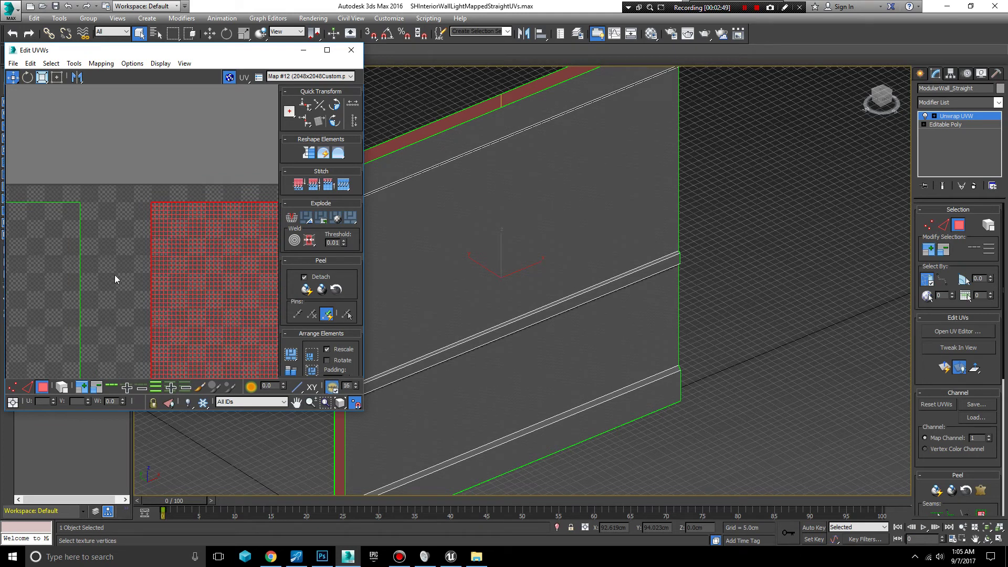
scroll(201, 332, "down", 3)
middle_click_drag(203, 327, 166, 212)
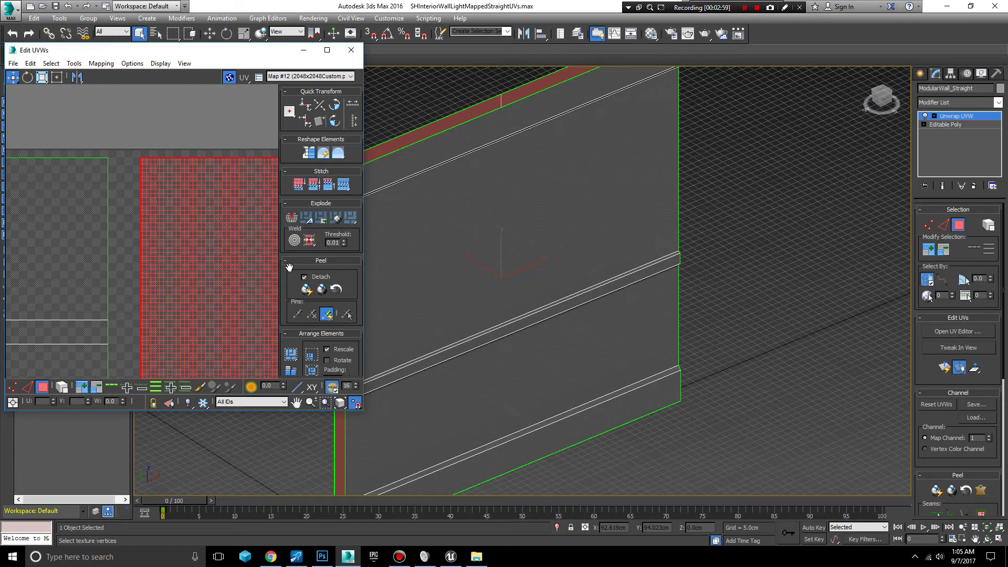
scroll(193, 209, "up", 3)
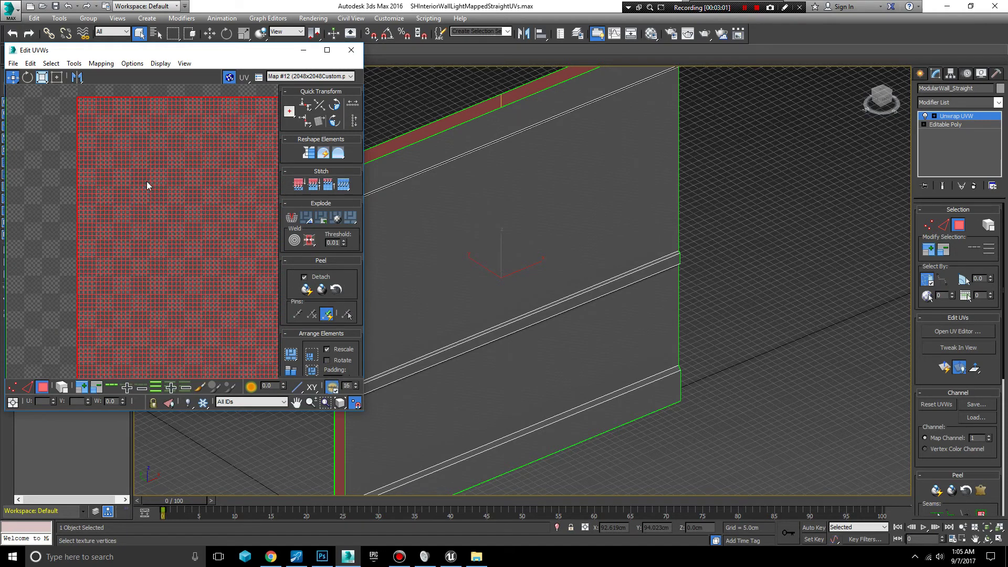
scroll(169, 215, "down", 10)
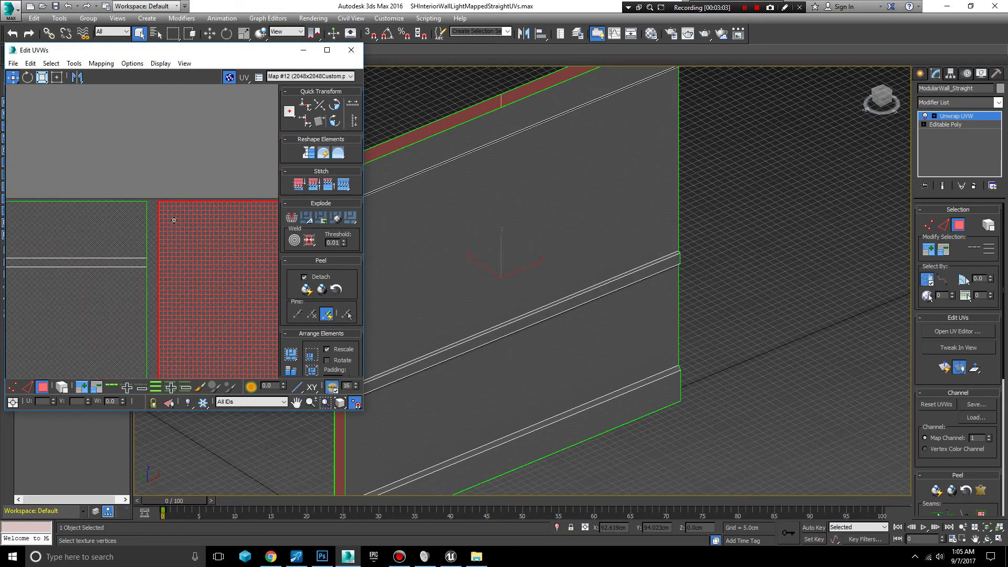
middle_click_drag(229, 244, 191, 266)
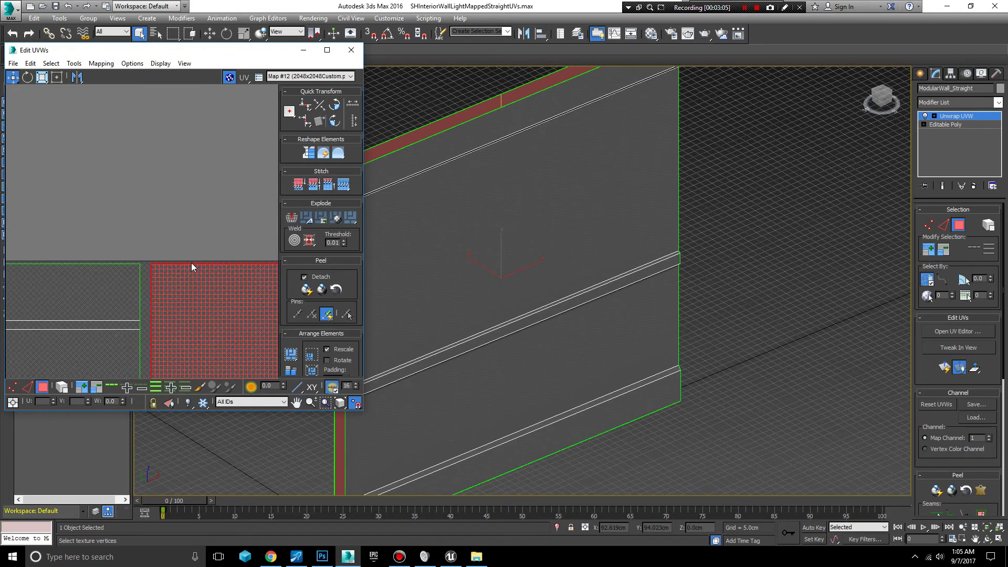
scroll(191, 263, "up", 3)
scroll(176, 257, "up", 4)
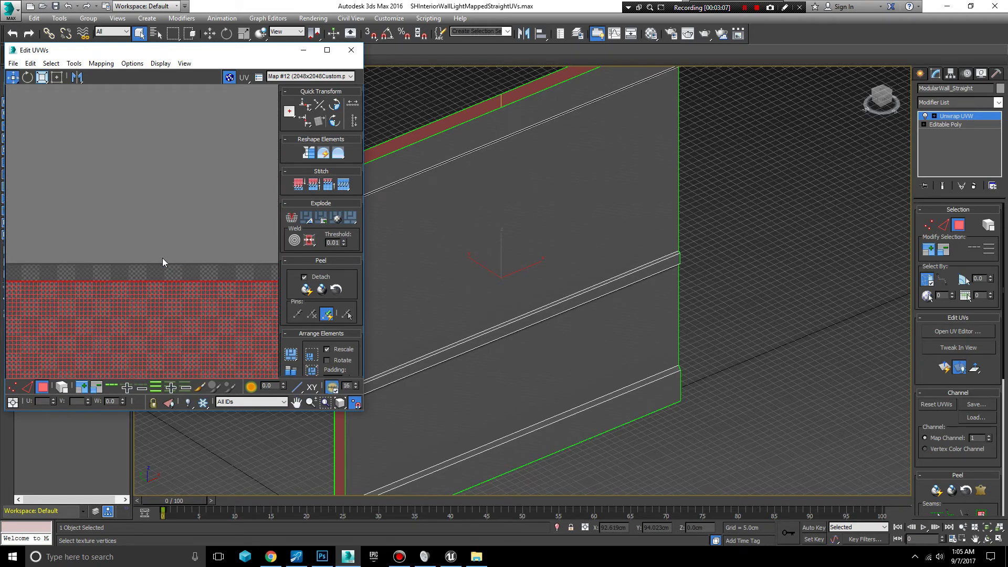
middle_click_drag(146, 295, 219, 304)
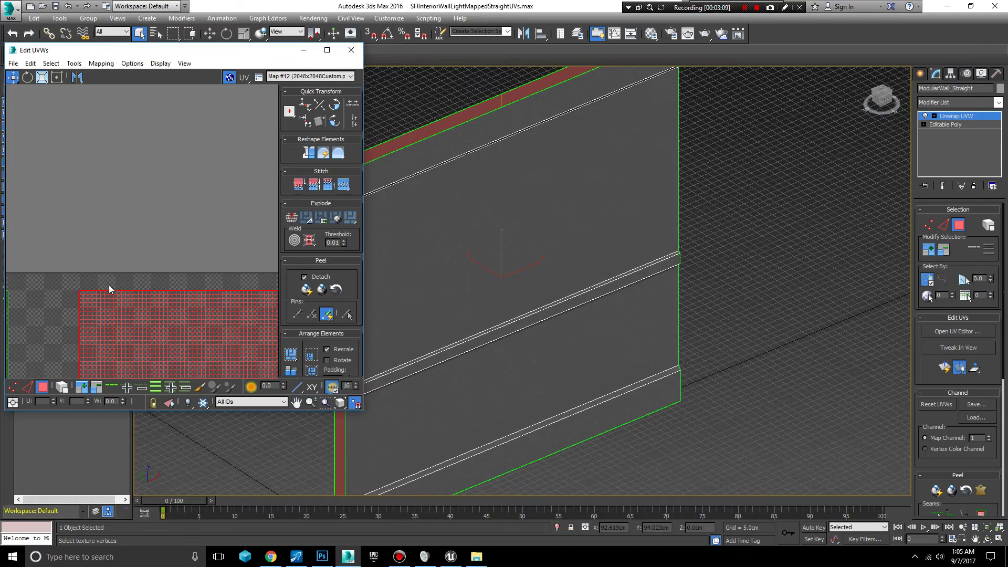
middle_click_drag(106, 302, 180, 304)
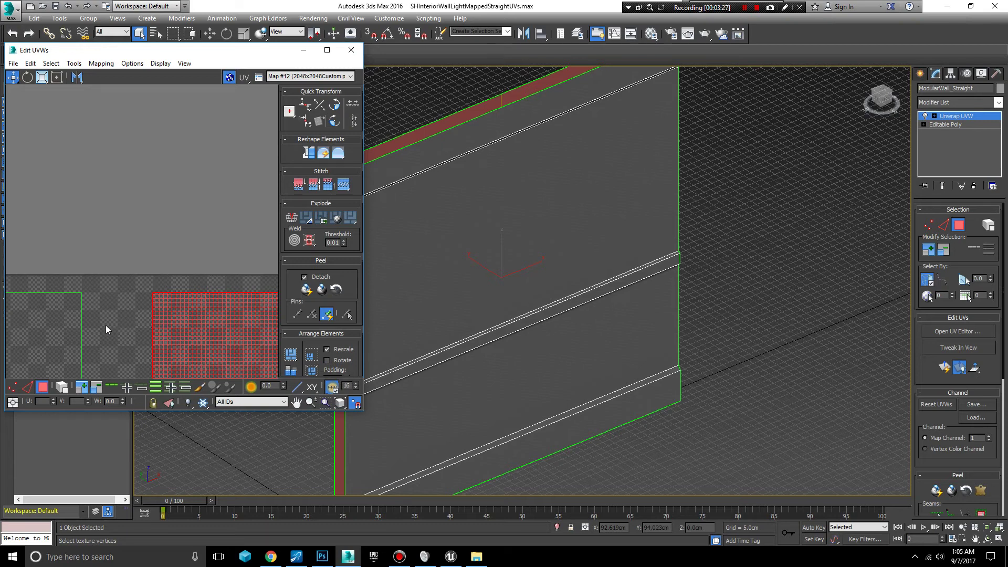
scroll(178, 289, "down", 4)
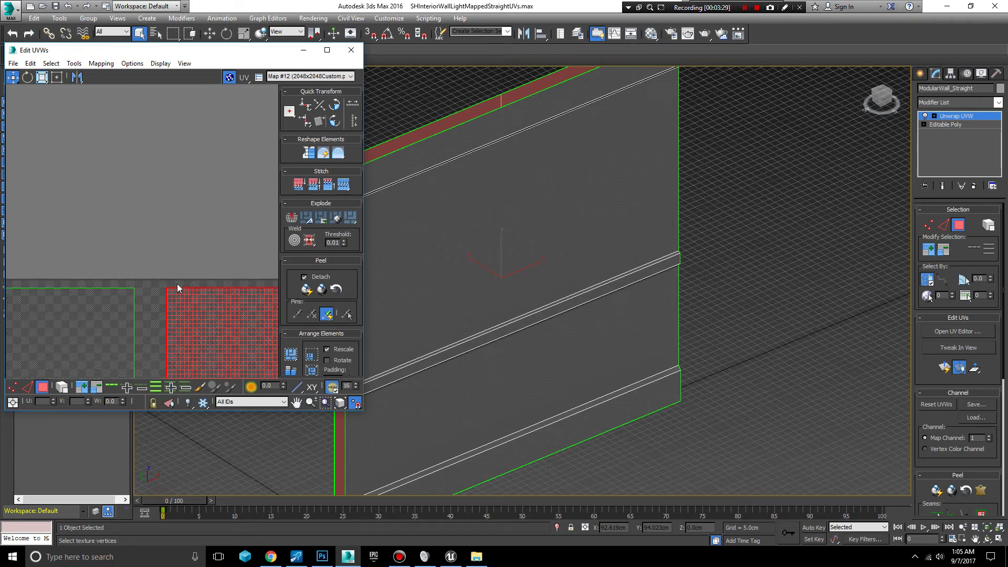
Close the UV editor and collapse the wall's whole modifier stack to an editable poly
scroll(101, 328, "down", 2)
middle_click_drag(122, 295, 119, 268)
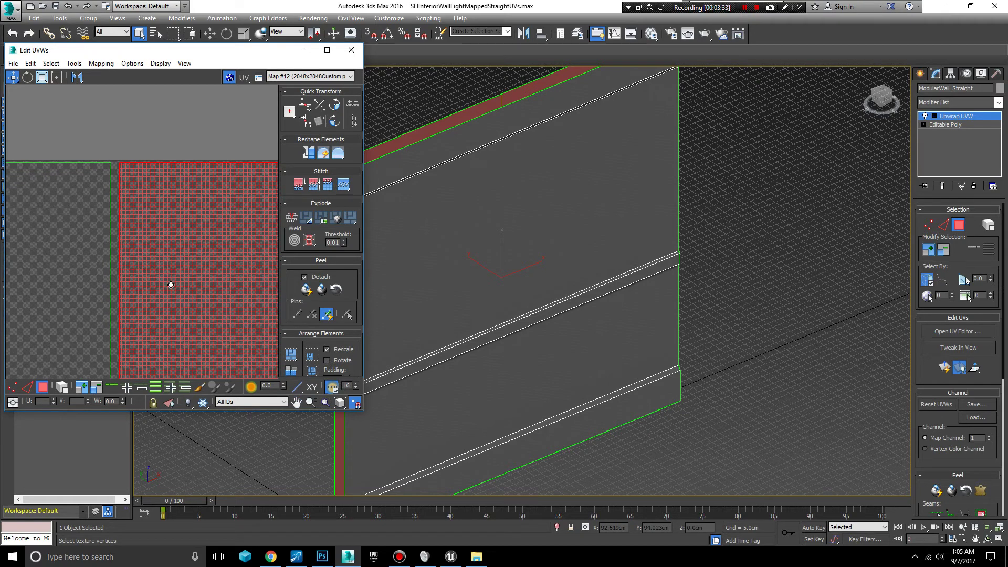
scroll(189, 332, "down", 3)
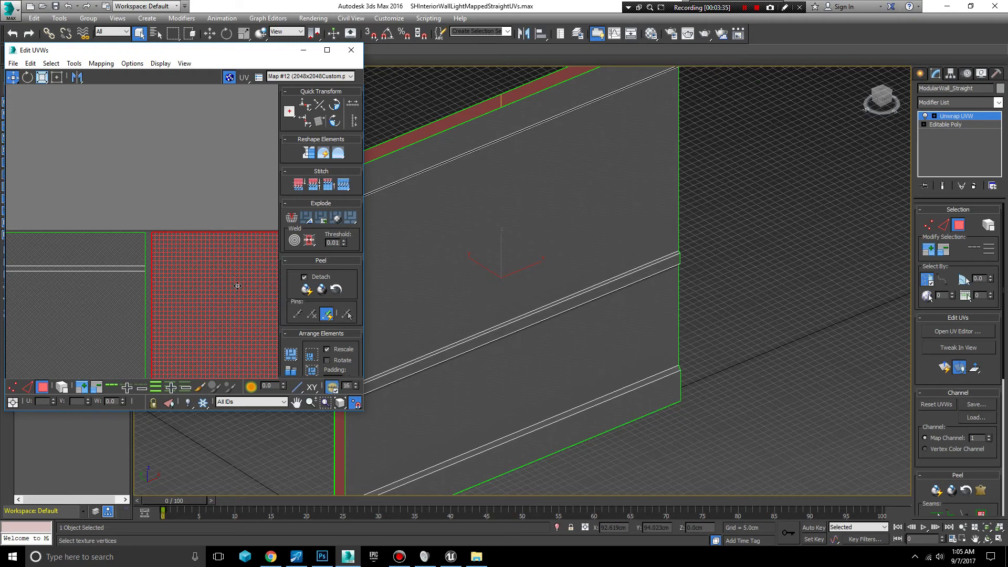
scroll(237, 285, "down", 3)
middle_click_drag(198, 225, 161, 157)
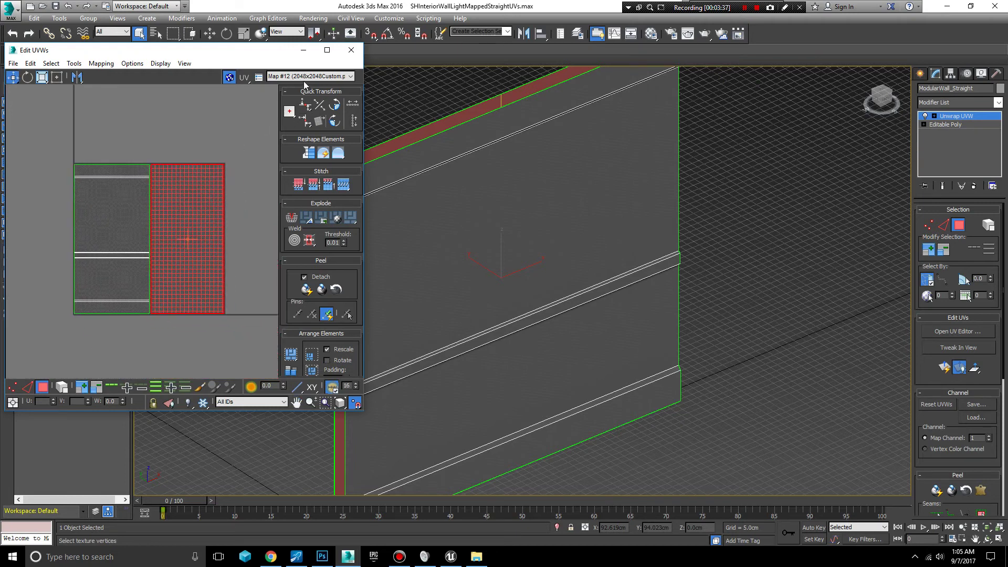
left_click(352, 50)
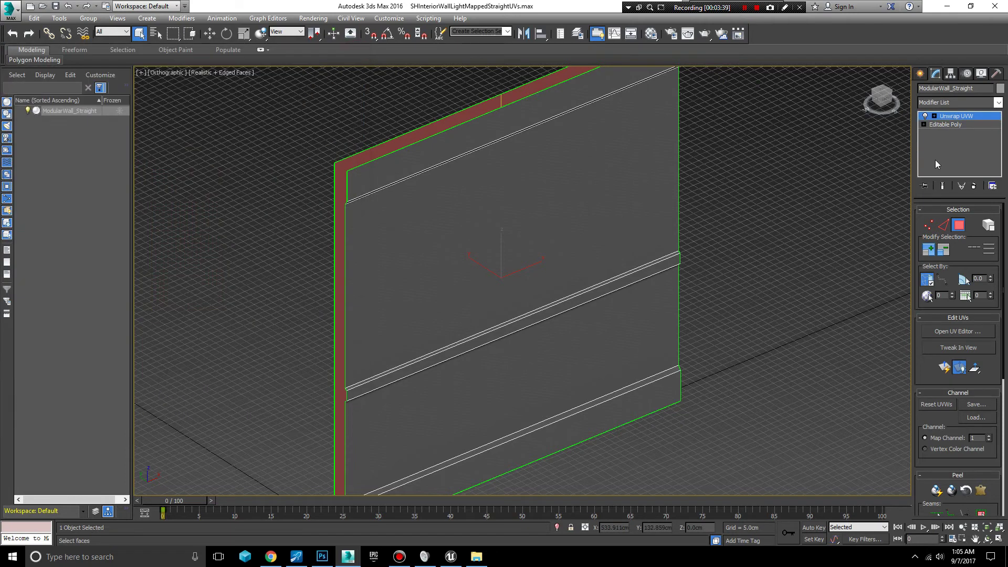
right_click(934, 160)
left_click(933, 266)
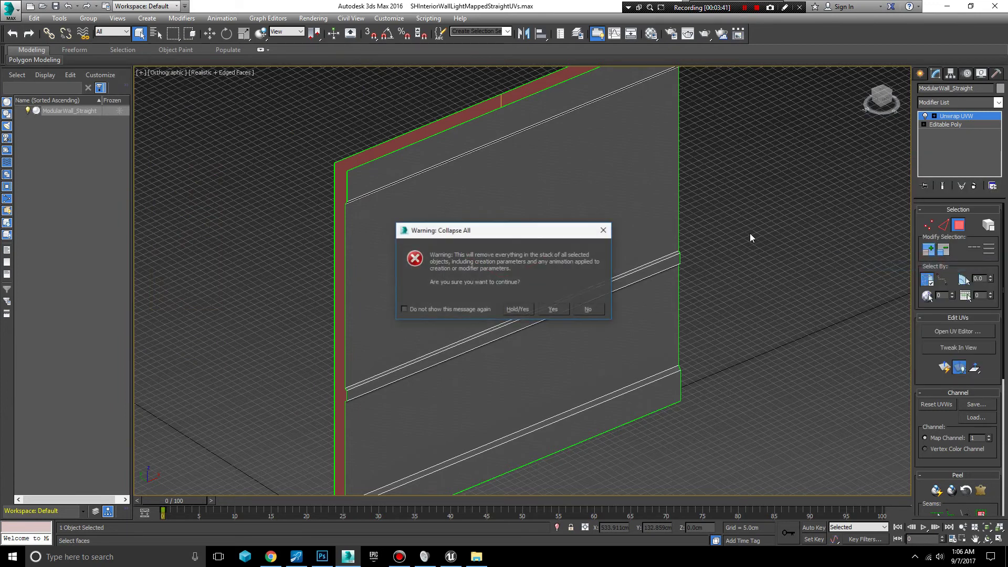
left_click(558, 308)
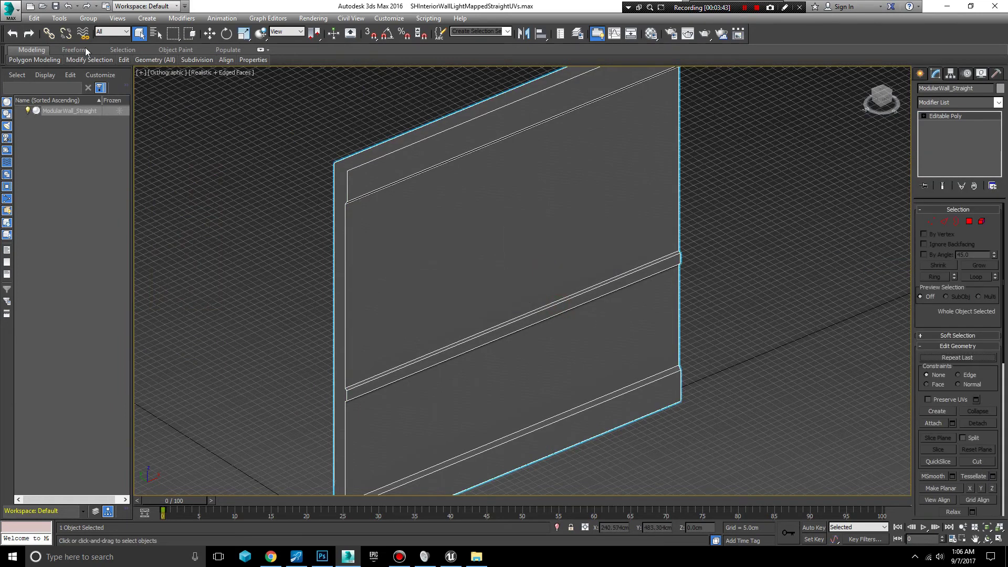
left_click(12, 9)
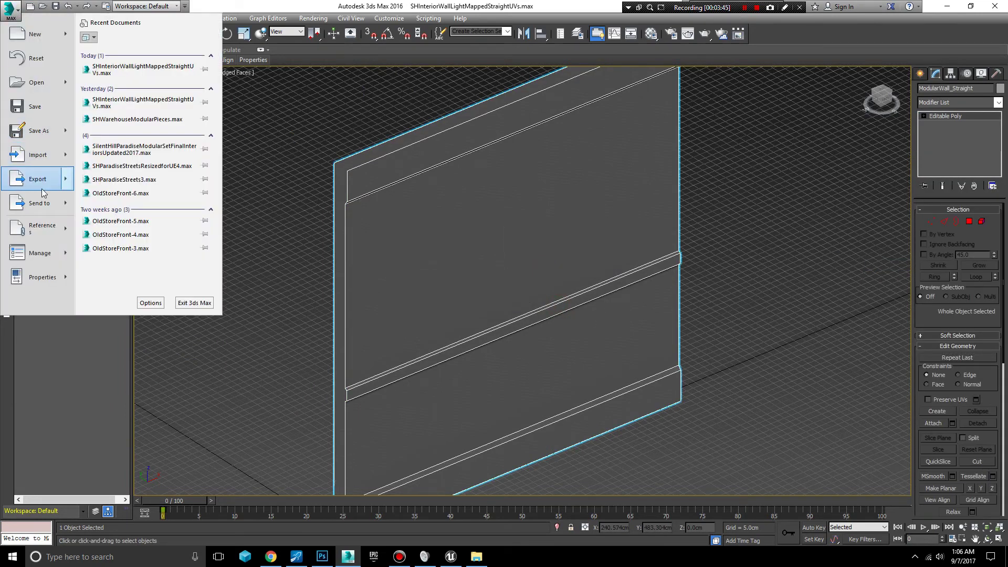
mouse_move(42, 191)
left_click(143, 56)
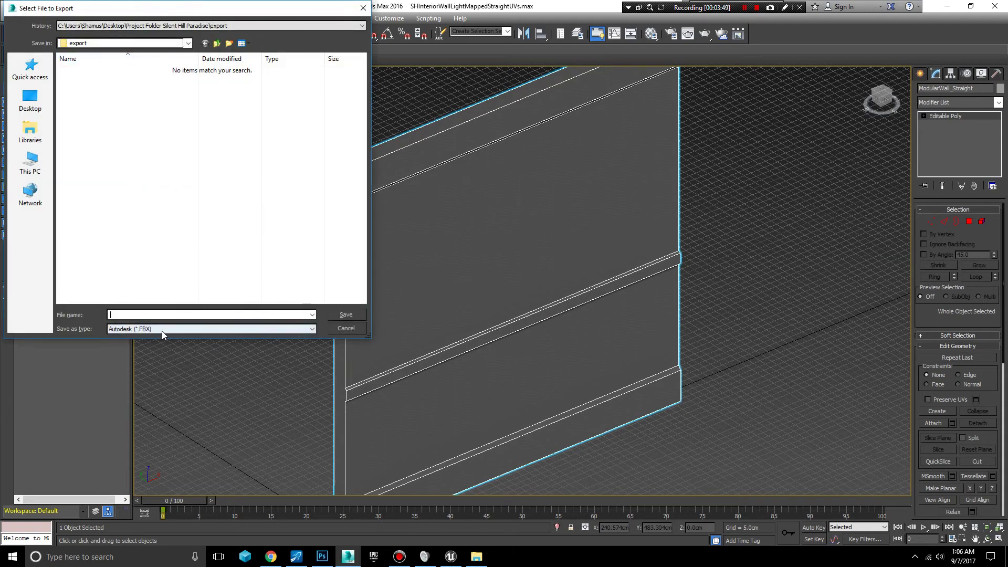
left_click(361, 329)
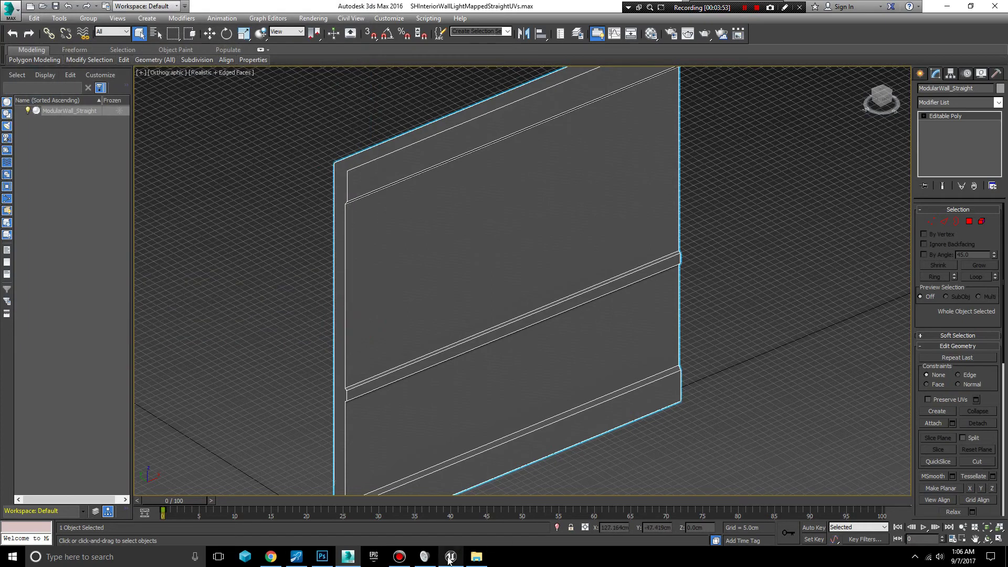
Switch to Unreal Editor and examine the interior wall mesh and plywood boards in the level from several sides
left_click(451, 556)
right_click_drag(531, 409, 430, 353)
key("w")
key("e")
key("d")
key("q")
key("e")
key("q")
key("d")
key("e")
key("s")
key("d")
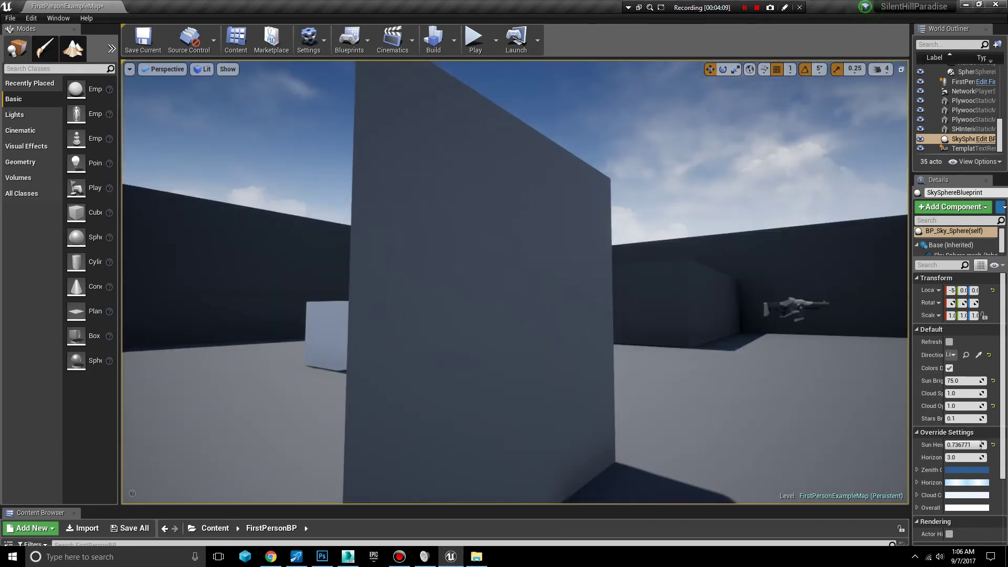
left_click_drag(531, 378, 577, 374)
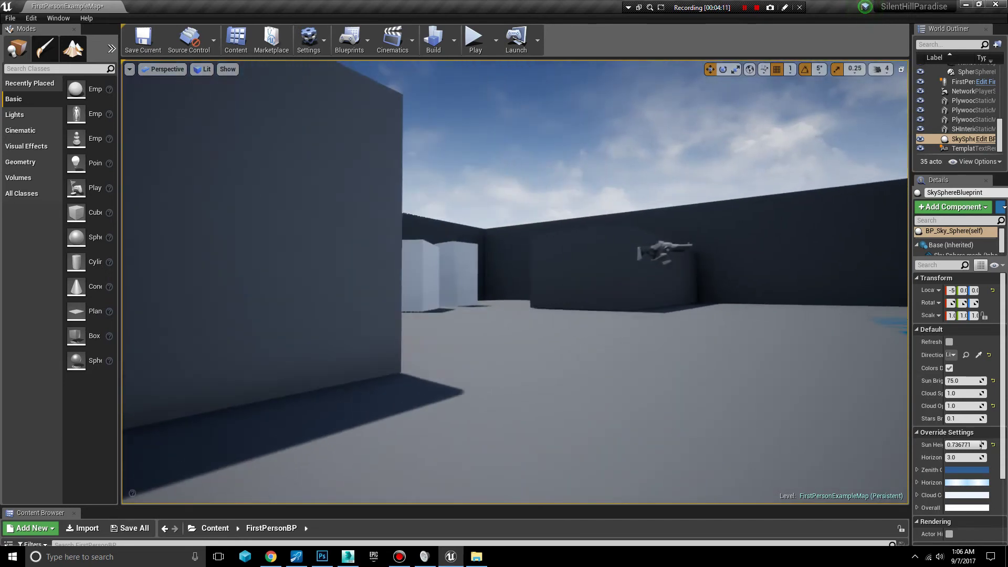
right_click_drag(577, 374, 218, 422)
key("d")
key("s")
key("d")
key("w")
key("e")
key("s")
right_click_drag(530, 312, 525, 331)
left_click(348, 556)
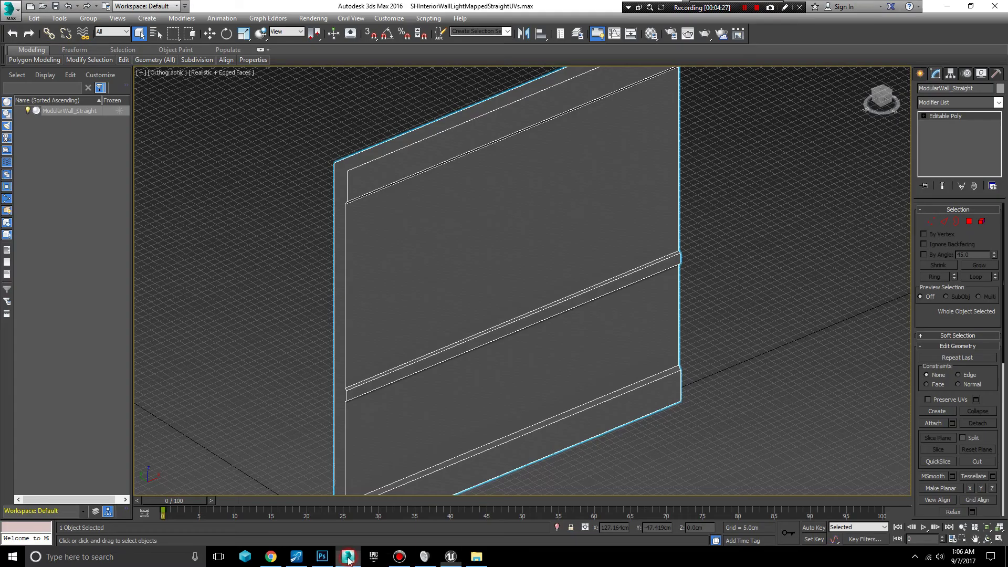
middle_click_drag(681, 456, 644, 367)
scroll(707, 393, "down", 3)
scroll(630, 367, "up", 5)
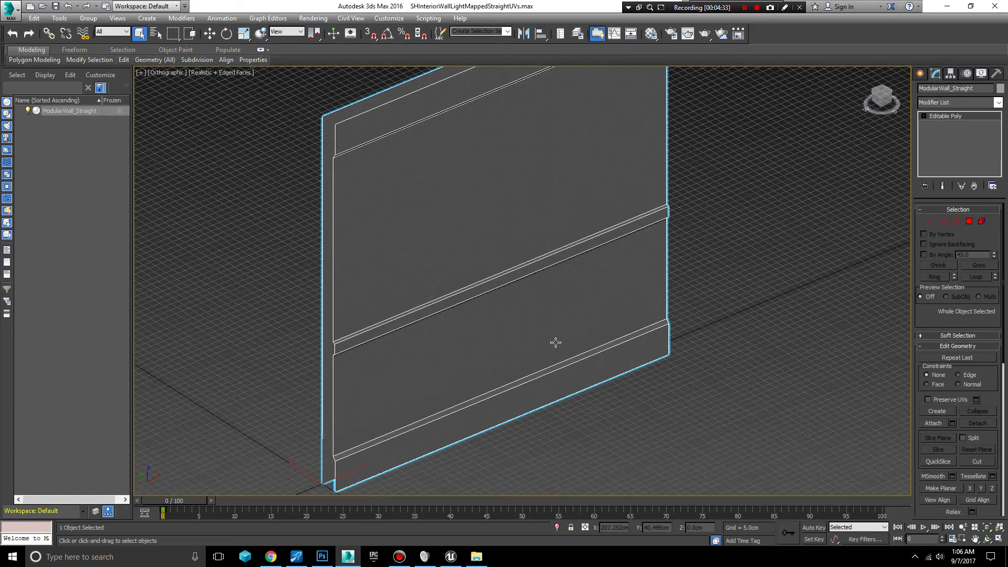
Switch to Photoshop and look through the 128x128, 256x256 and 512x512 custom lightmap template images
left_click(322, 556)
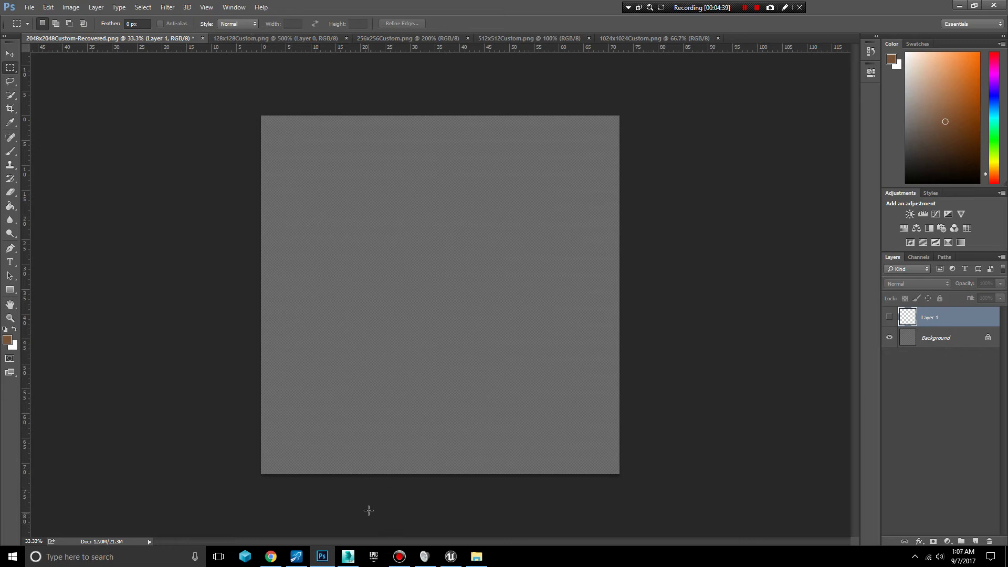
mouse_move(360, 553)
left_click(255, 39)
left_click(421, 38)
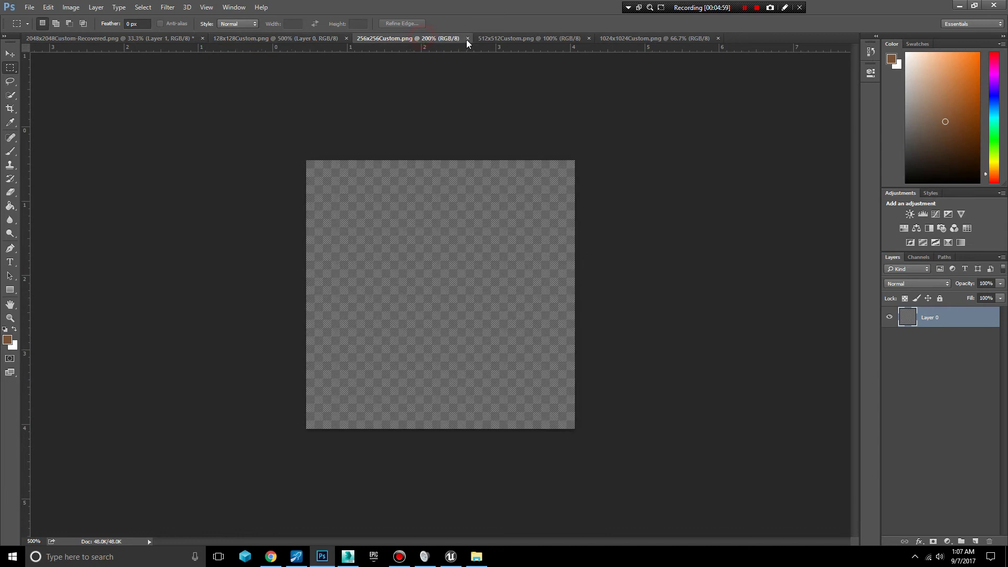
left_click(519, 39)
left_click(320, 39)
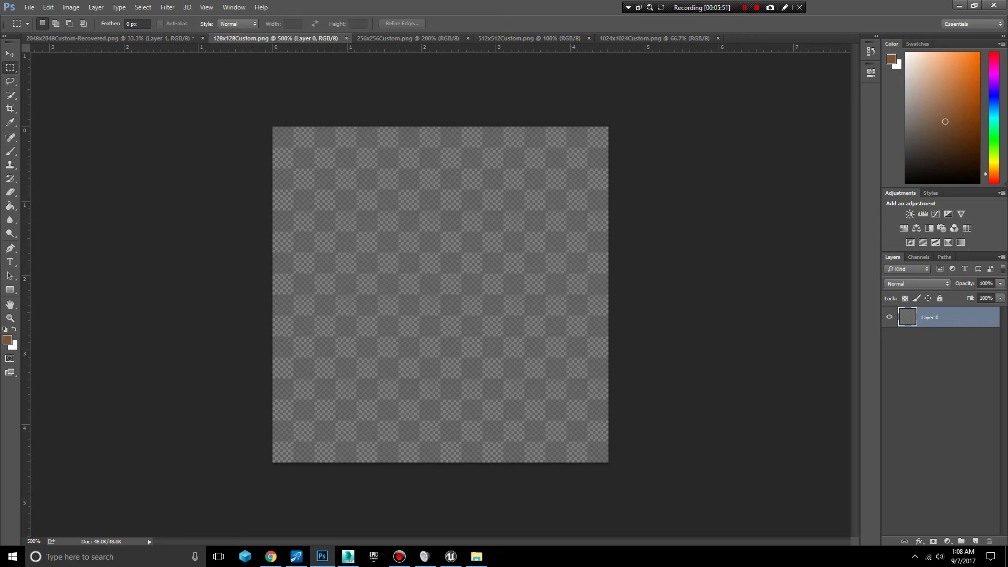
Examine the interior wall and its trim up close in Unreal Editor, and view the 128x128 template in Photoshop
left_click(450, 557)
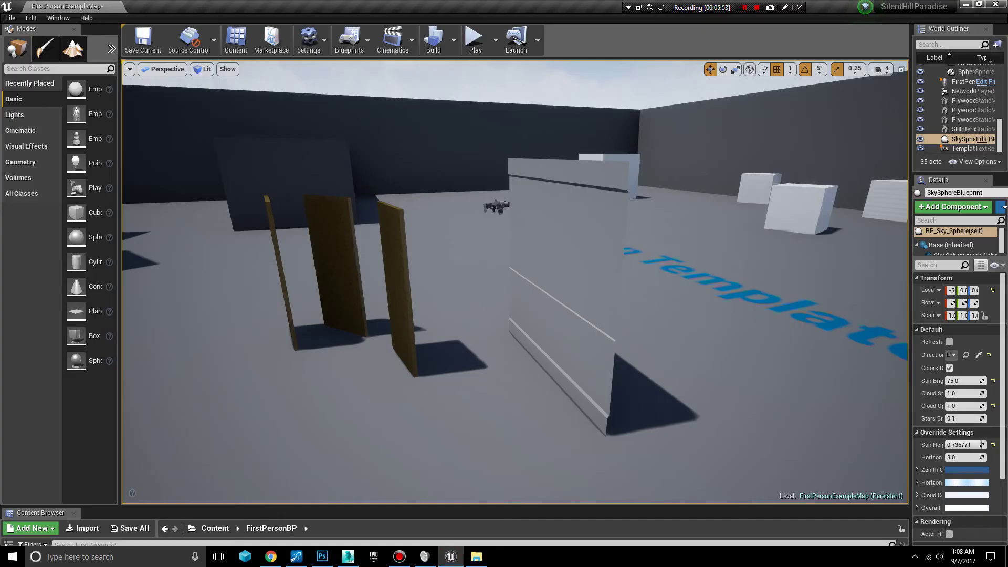
key("w")
right_click_drag(514, 284, 423, 283)
key("d")
key("s")
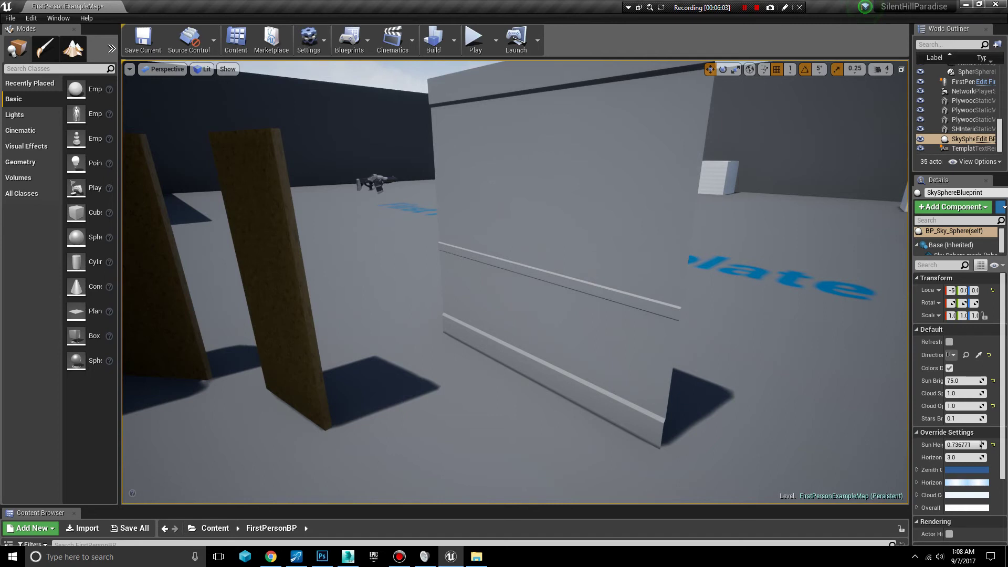
key("w")
right_click_drag(515, 283, 524, 302)
key("s")
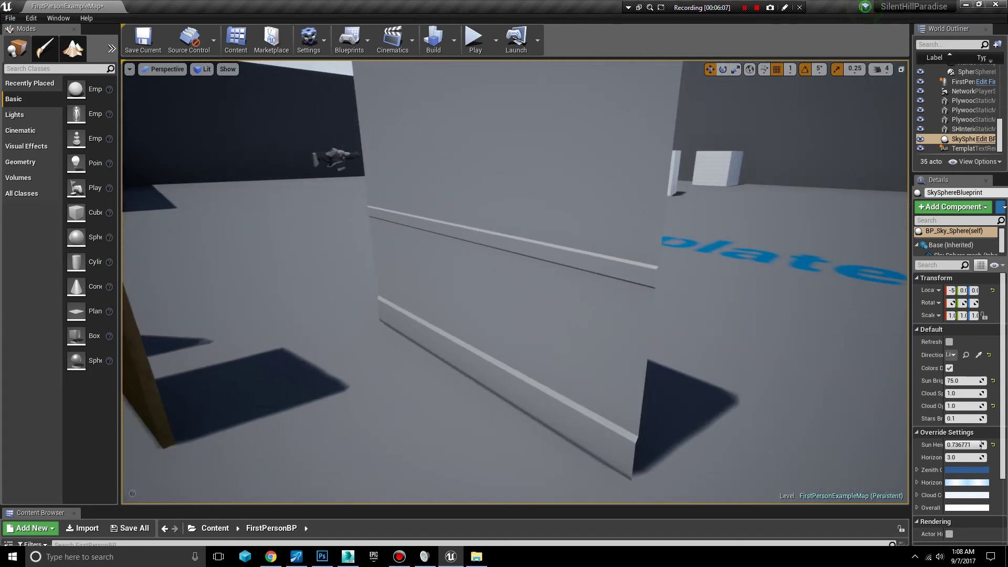
mouse_move(490, 300)
right_mouse_down()
mouse_move(486, 263)
mouse_move(490, 293)
right_mouse_up()
key("e")
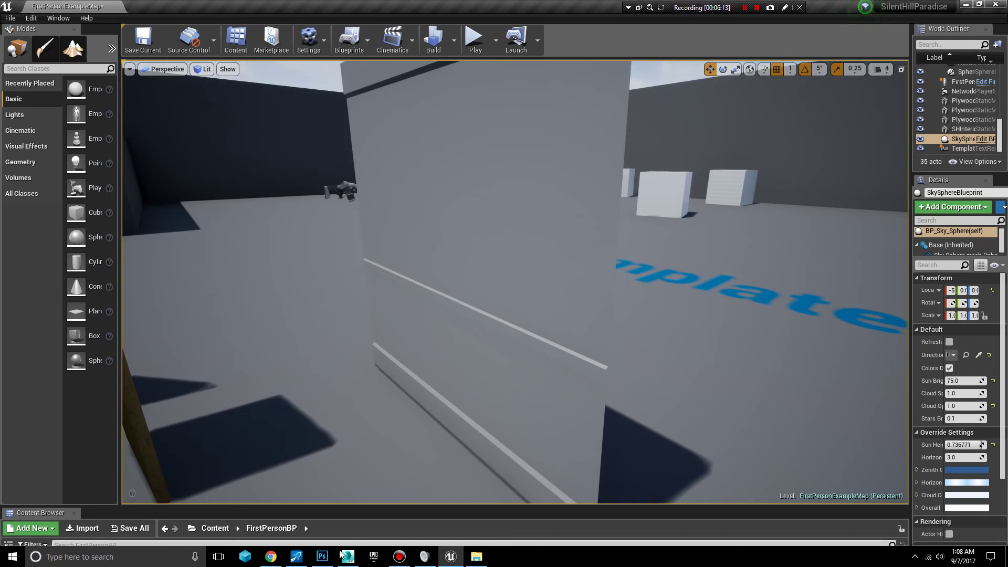
left_click(323, 556)
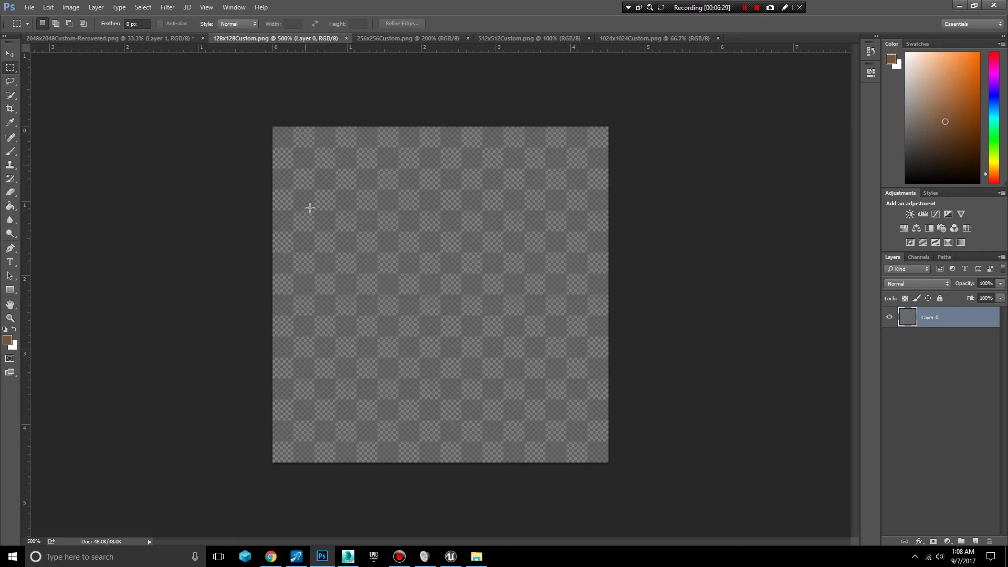
Switch to 3ds Max, add an Unwrap UVW modifier to the wall, and open its UV editor in polygon selection mode
left_click(348, 556)
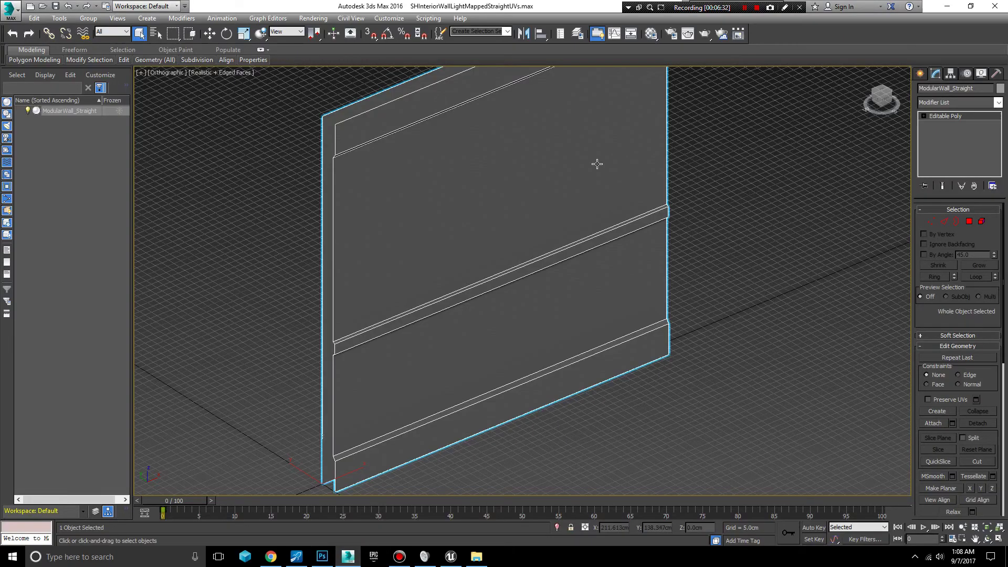
left_click(999, 103)
scroll(965, 368, "down", 20)
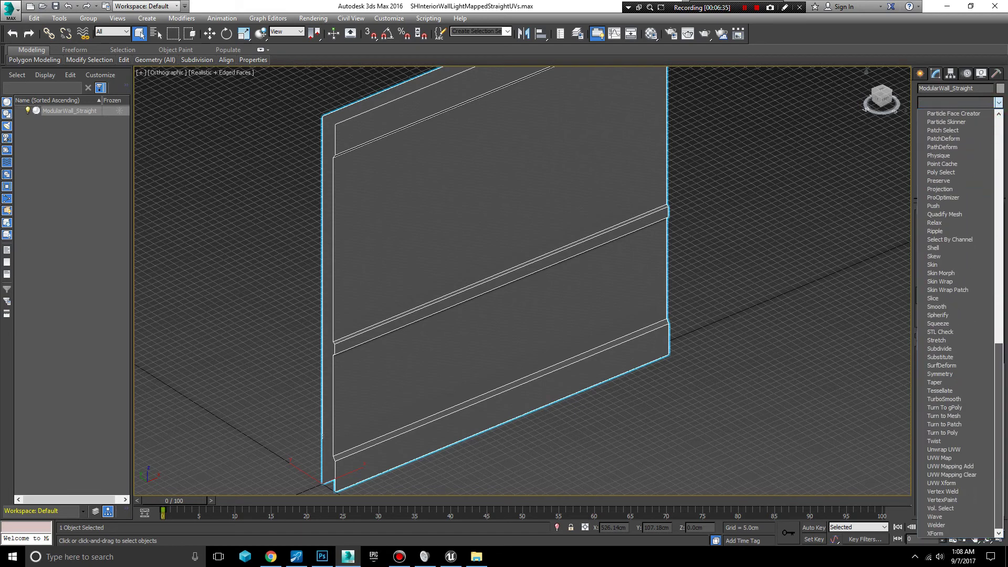
left_click(954, 451)
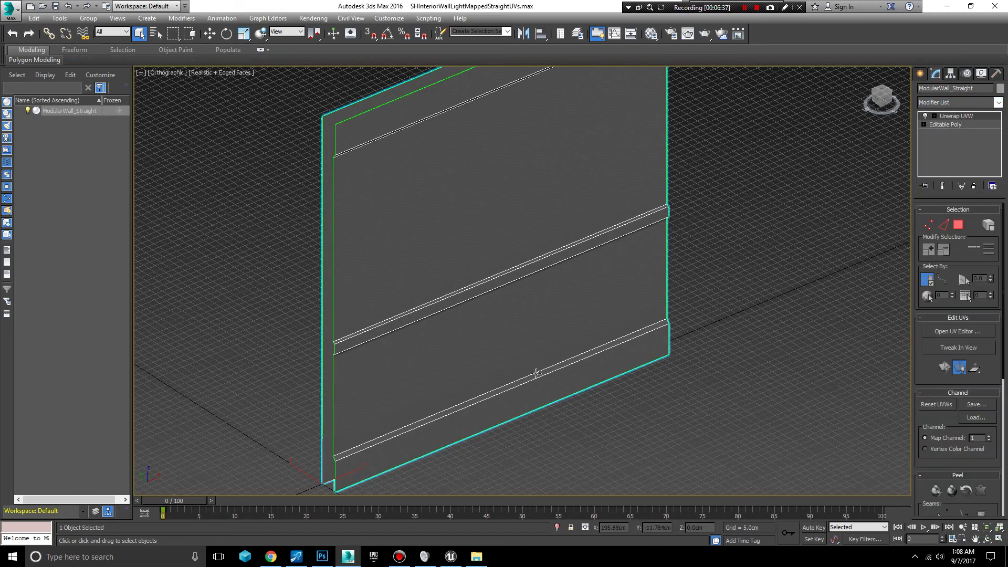
left_click(958, 225)
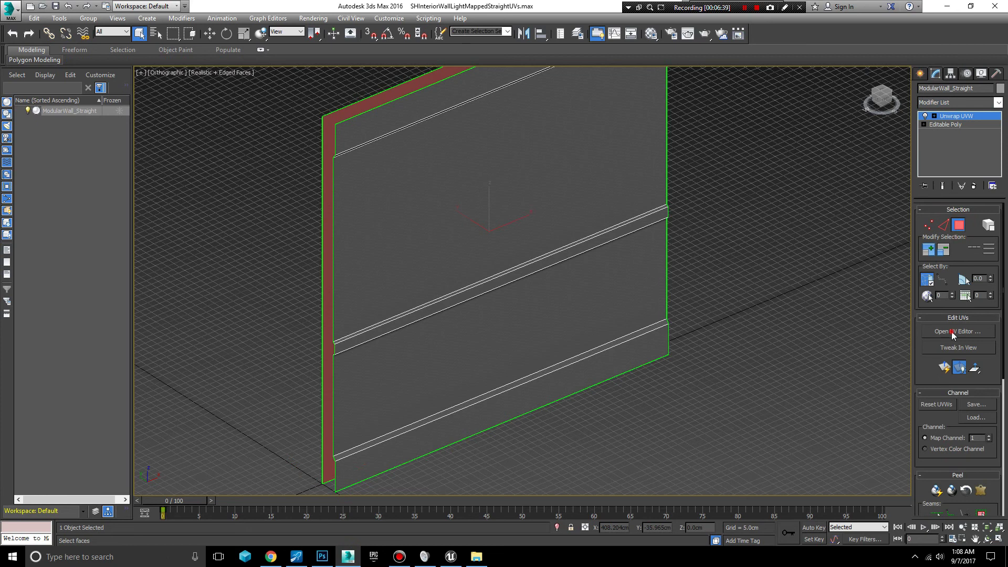
left_click(953, 333)
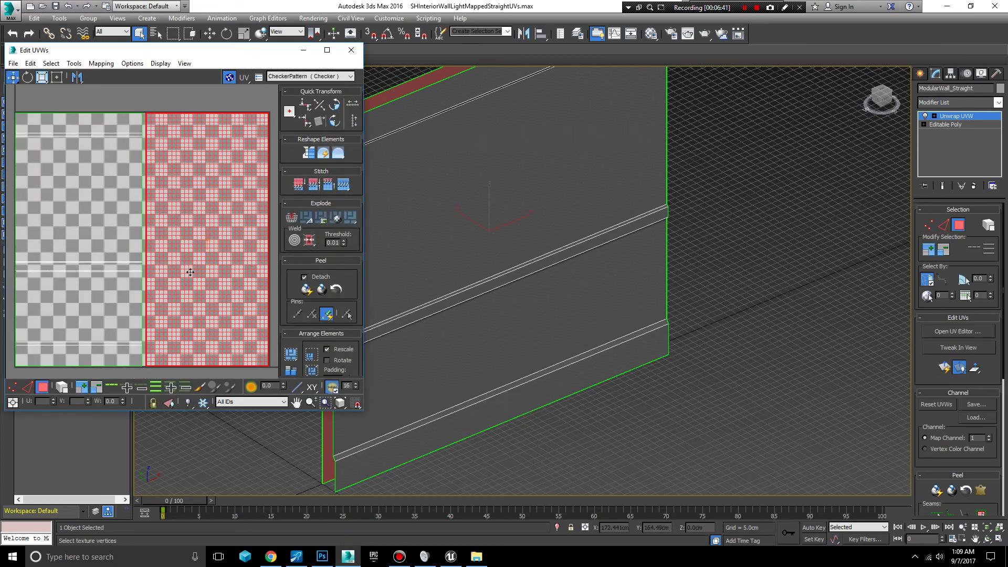
Show the 2048x2048Custom map as the UV editor's background and turn on Pixel Snap
left_click(351, 77)
left_click(310, 93)
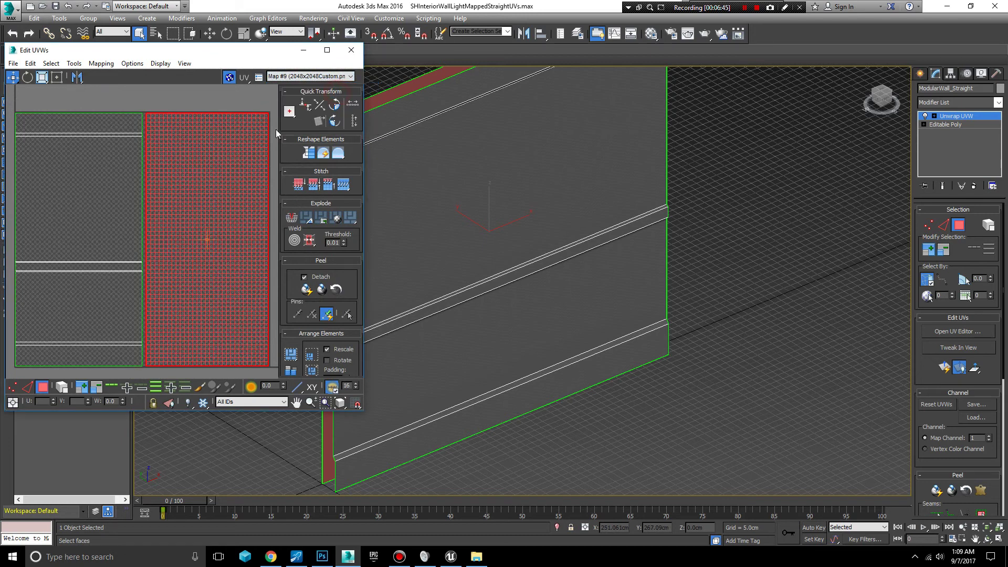
left_click(355, 403)
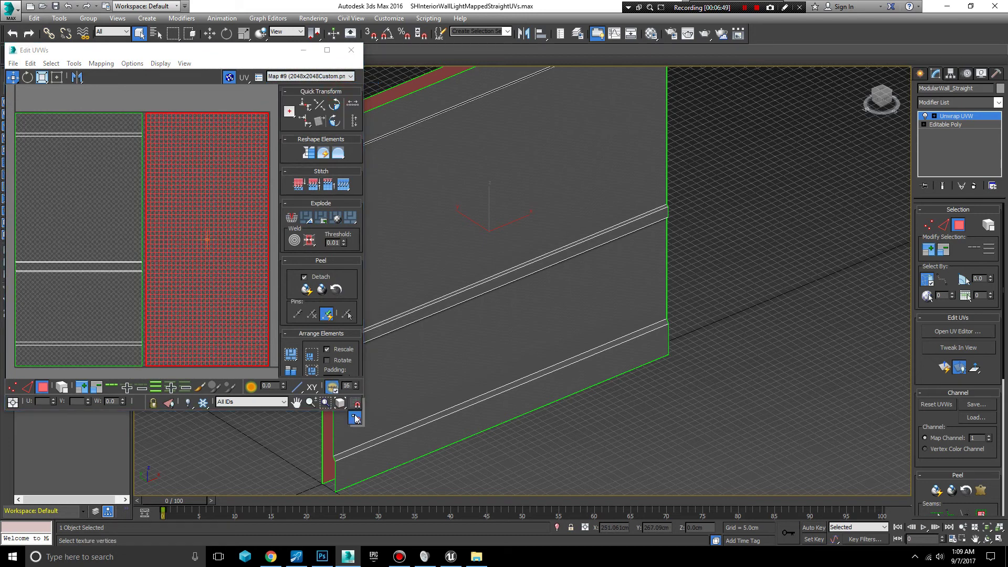
Examine the spacing of the two UV shells against the template's pixel grid near the texture's upper edge
scroll(183, 216, "up", 5)
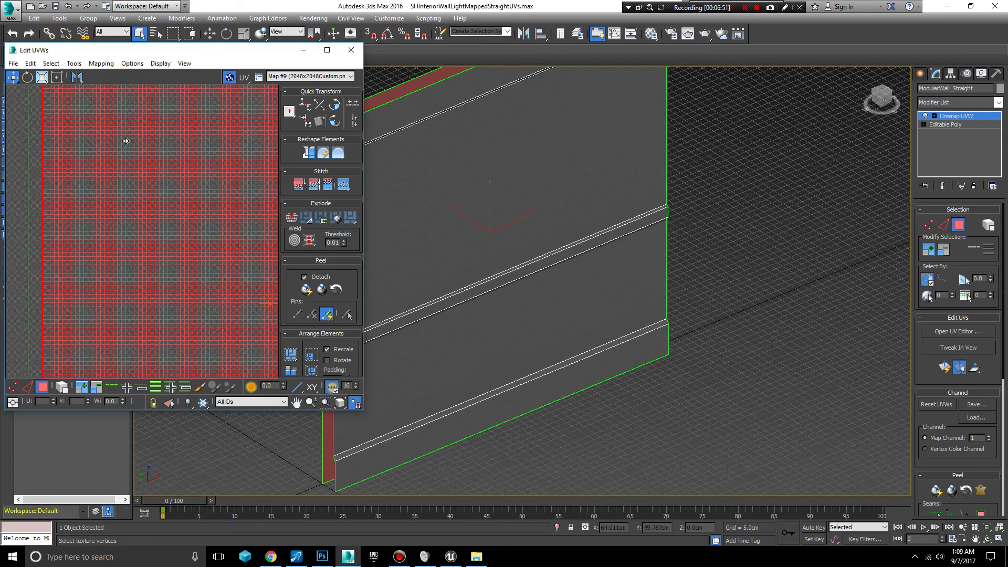
middle_click_drag(125, 141, 226, 336)
middle_click_drag(197, 263, 209, 412)
scroll(196, 356, "up", 5)
middle_click_drag(119, 159, 211, 376)
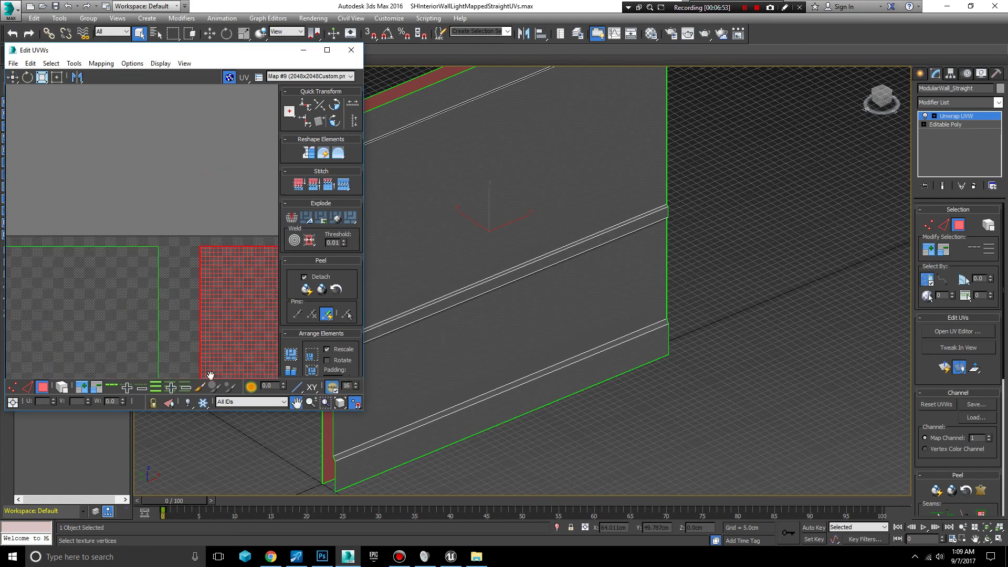
scroll(204, 294, "up", 3)
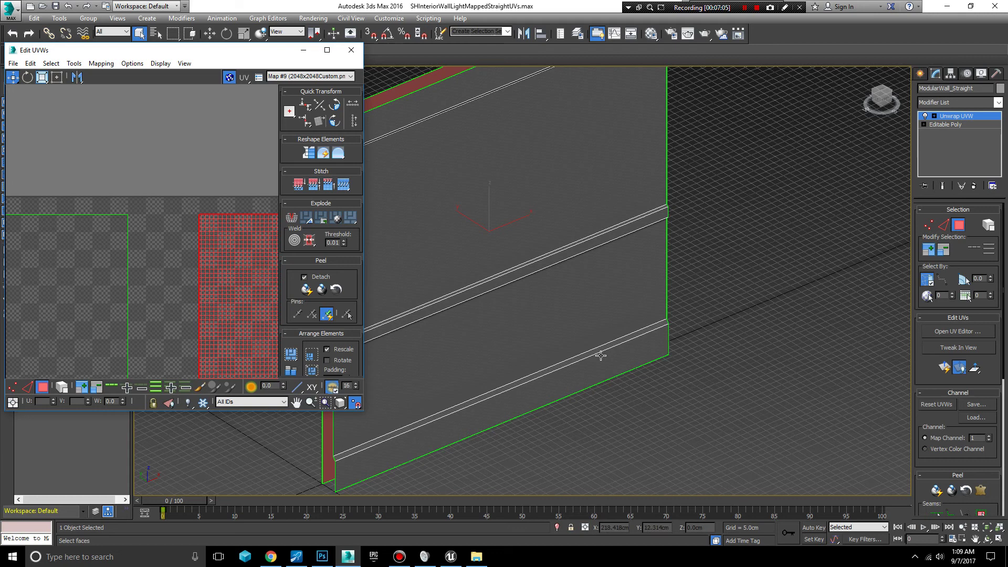
scroll(194, 272, "down", 3)
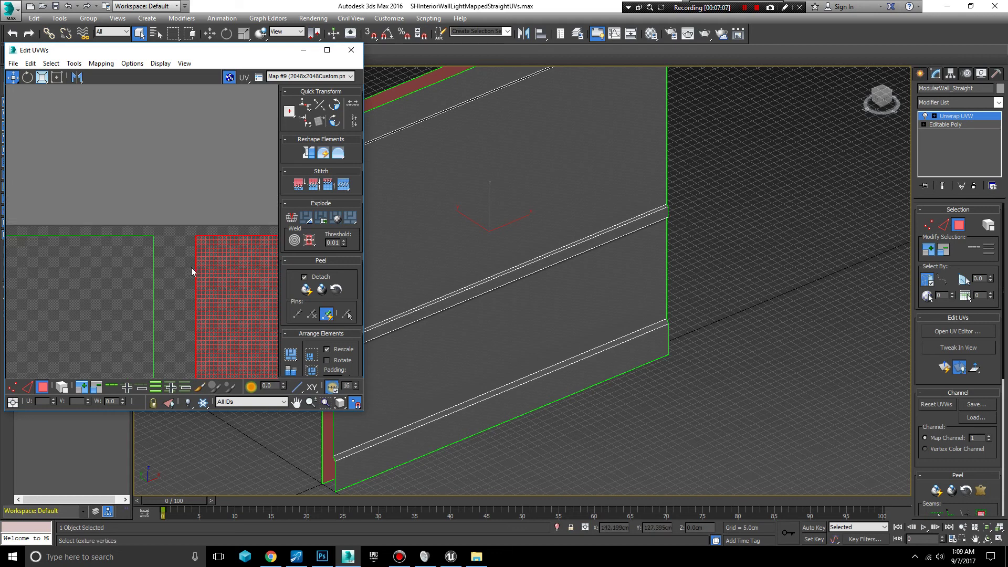
Switch the Unwrap UVW modifier to map channel 2, moving the current UVs into that channel
left_click(13, 63)
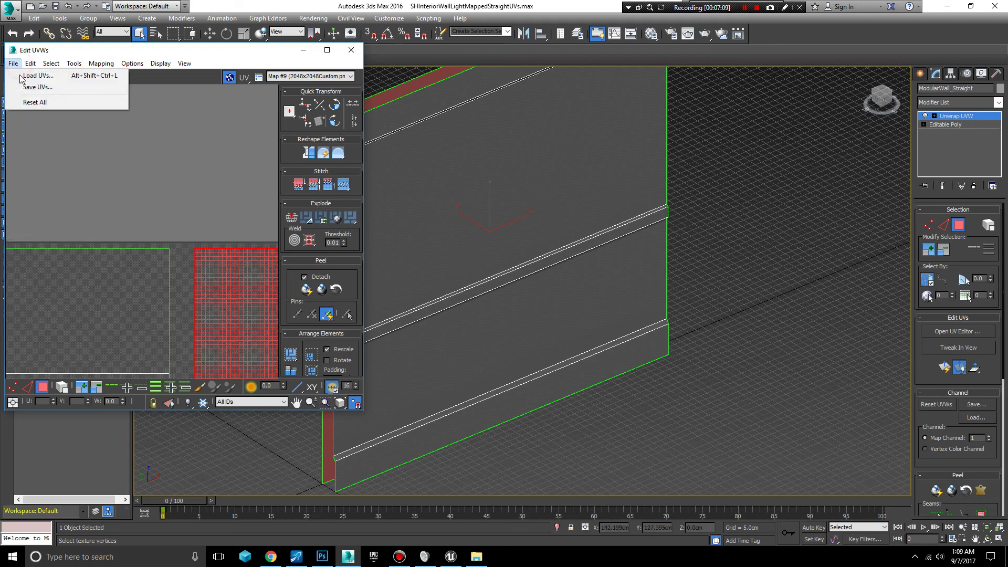
mouse_move(93, 66)
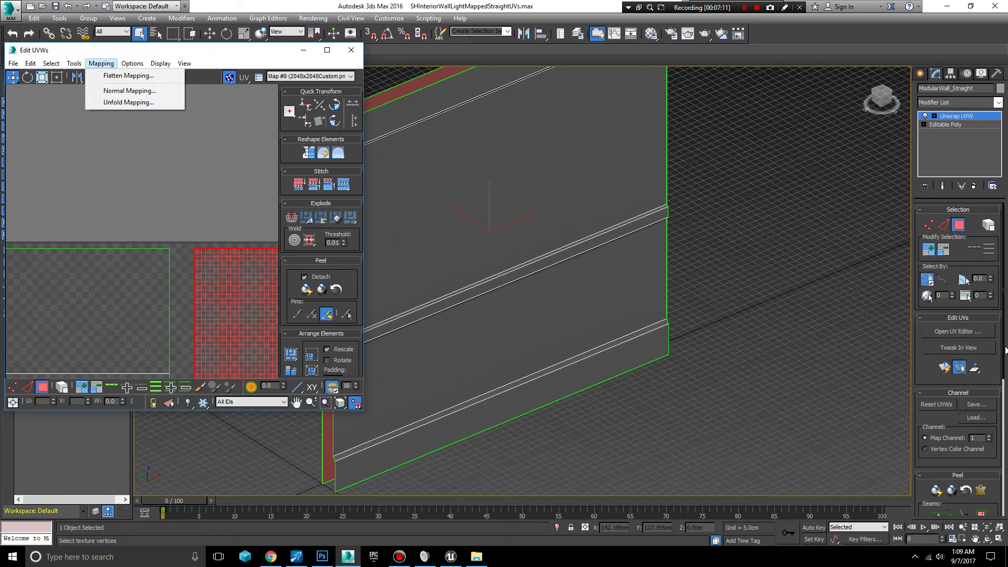
left_click_drag(987, 440, 987, 433)
left_click(988, 433)
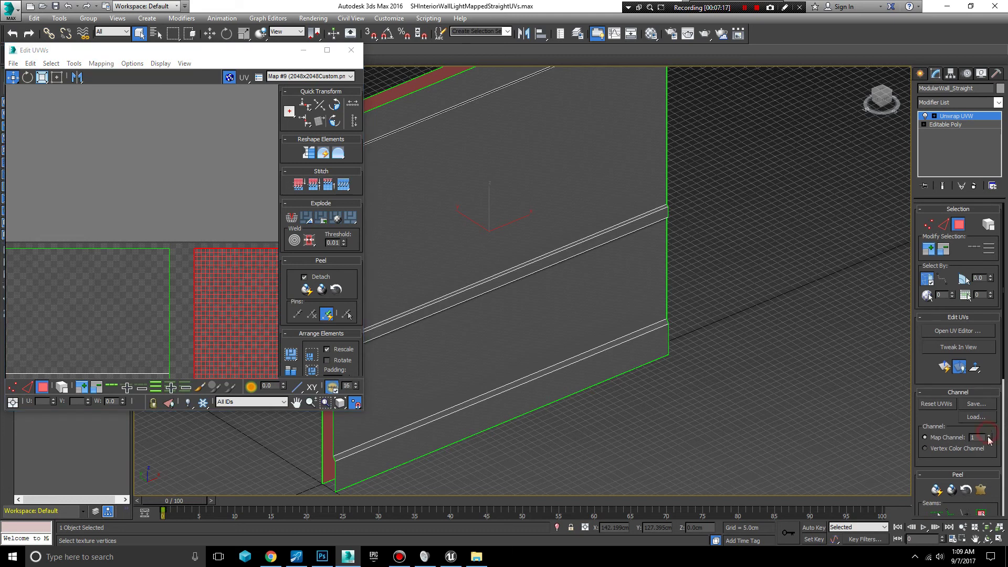
left_click(989, 436)
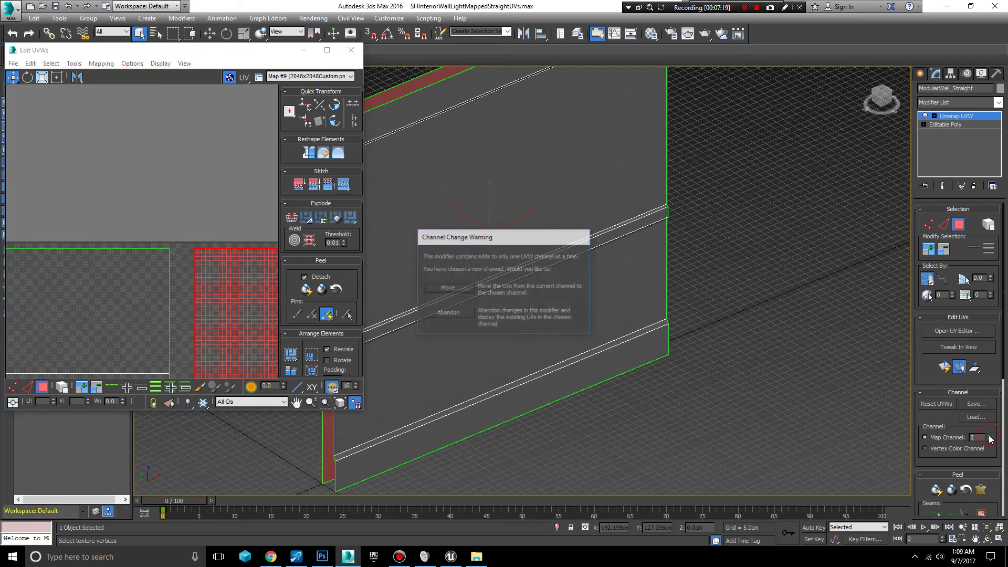
left_click(447, 286)
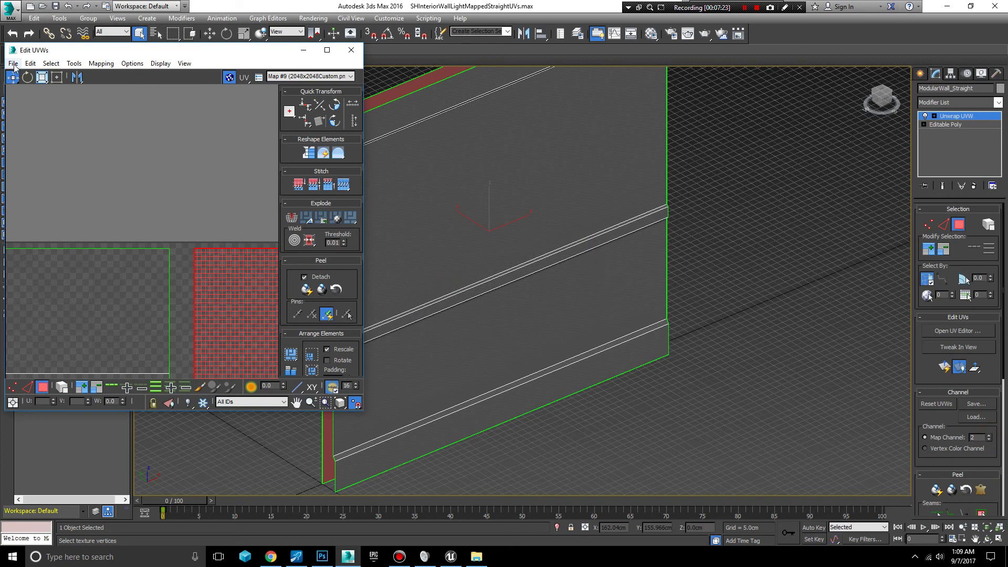
Clear the wall's polygon selection and close the UV editor
left_click(743, 465)
scroll(606, 449, "down", 4)
scroll(166, 282, "down", 5)
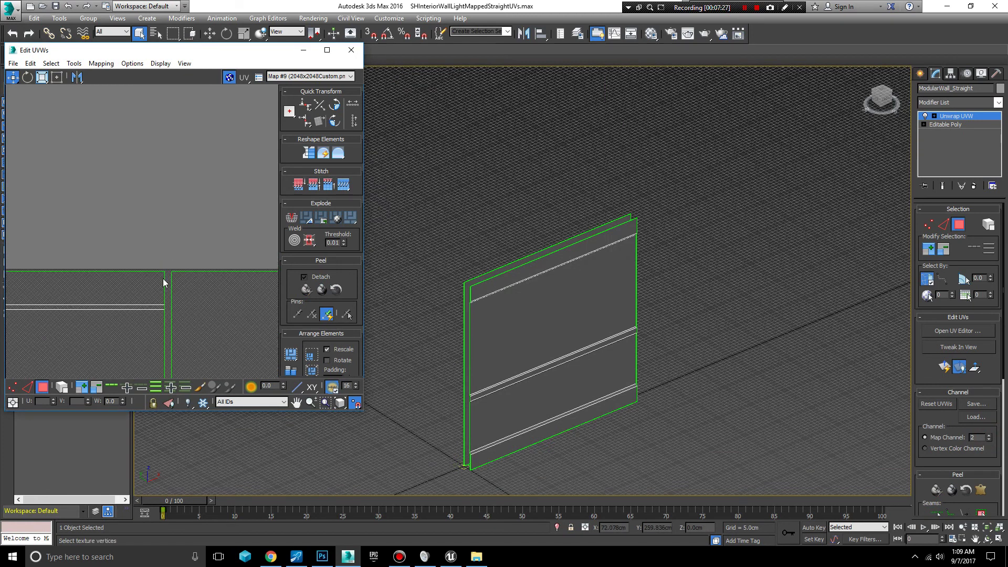
left_click(351, 50)
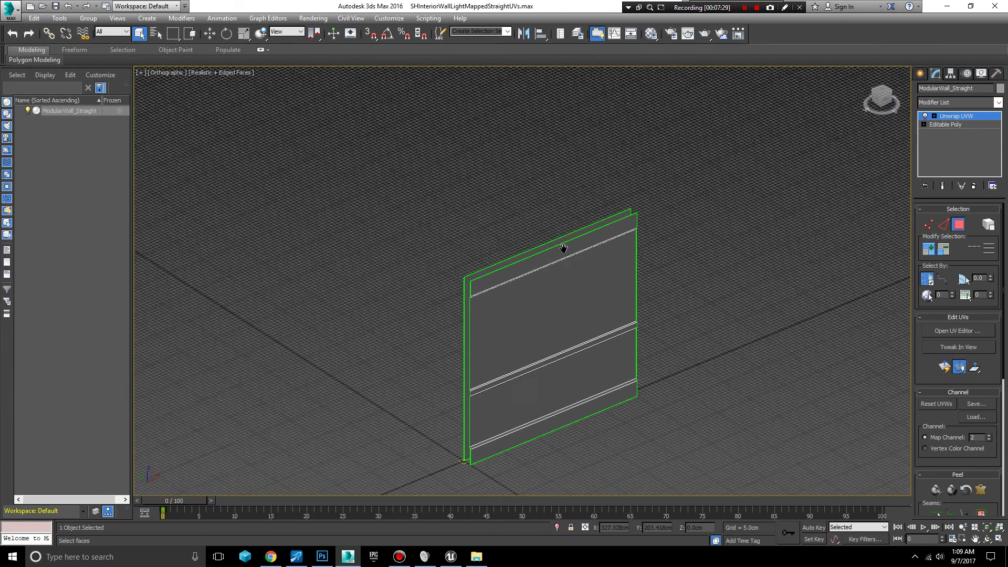
scroll(560, 227, "up", 5)
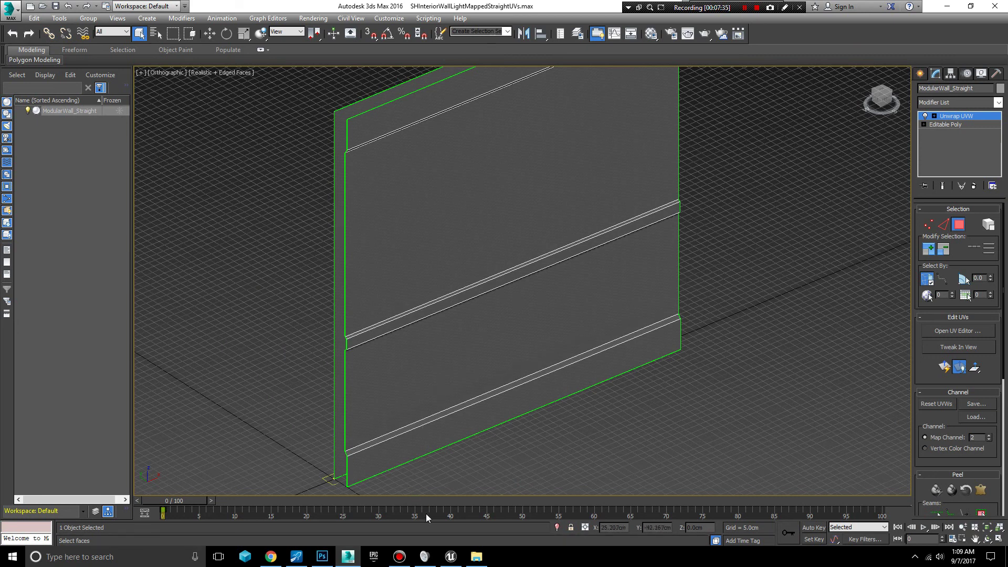
Switch to Unreal Editor and examine the interior wall's lighting and shadows, both close to the trim and from farther away
left_click(450, 557)
mouse_move(456, 419)
middle_mouse_down()
mouse_move(457, 315)
mouse_move(453, 428)
middle_mouse_up()
mouse_move(452, 428)
right_mouse_down()
mouse_move(443, 457)
mouse_move(462, 463)
mouse_move(395, 462)
mouse_move(417, 462)
mouse_move(402, 461)
mouse_move(454, 416)
right_mouse_up()
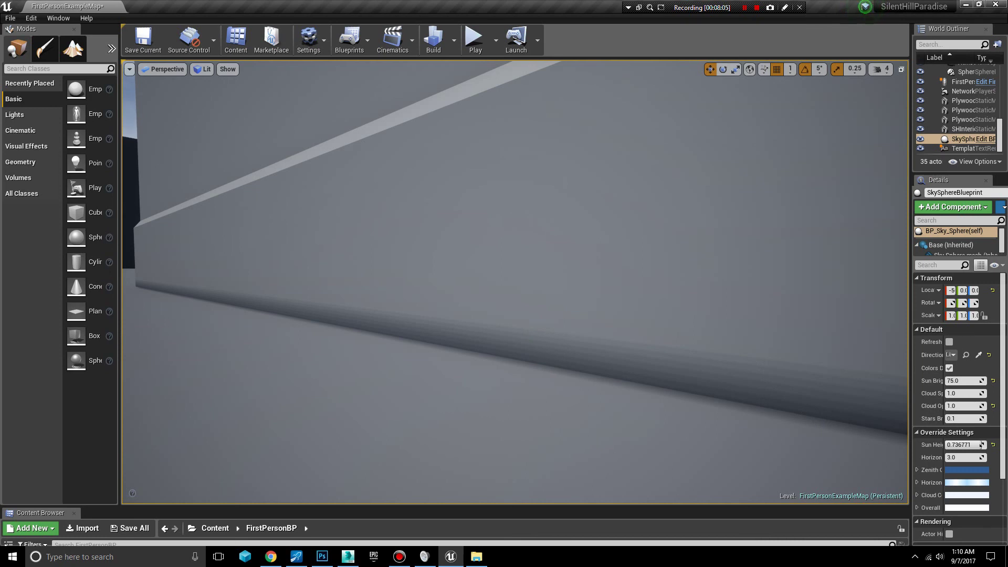
left_click_drag(572, 357, 553, 372)
mouse_move(554, 371)
right_mouse_down()
mouse_move(550, 391)
mouse_move(542, 362)
mouse_move(575, 363)
mouse_move(551, 363)
mouse_move(560, 362)
right_mouse_up()
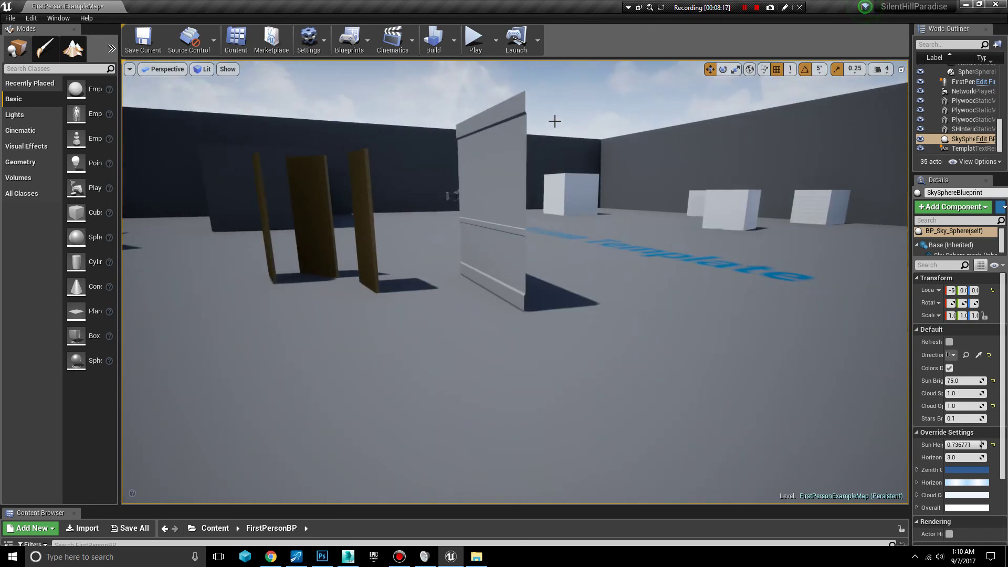
right_click_drag(525, 325, 532, 365)
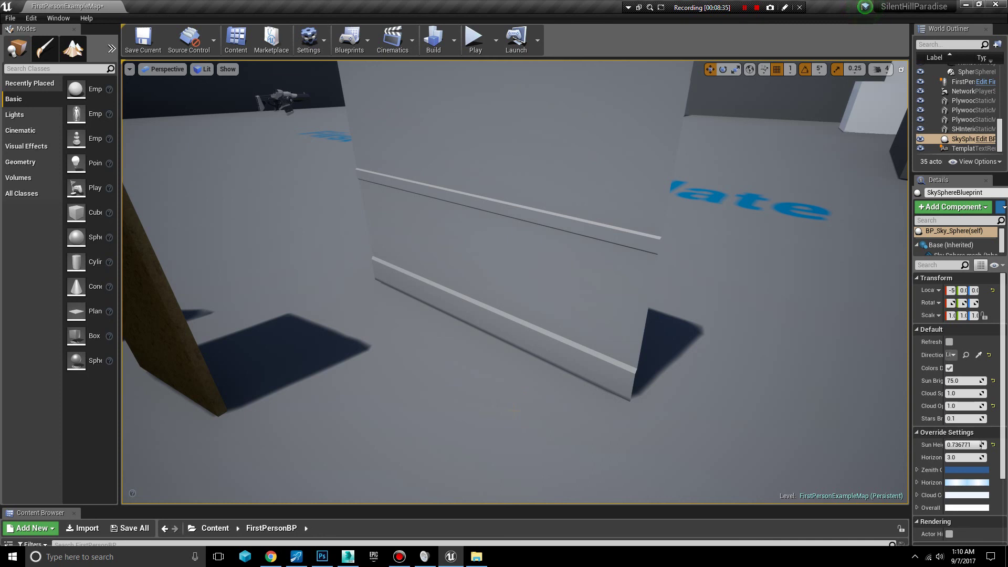
right_click_drag(514, 284, 518, 202)
key("s")
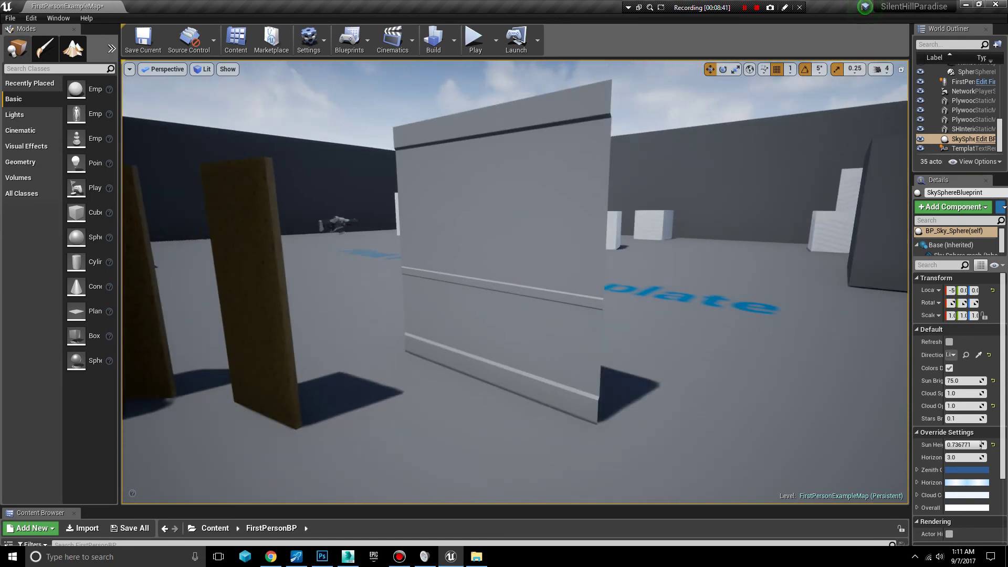